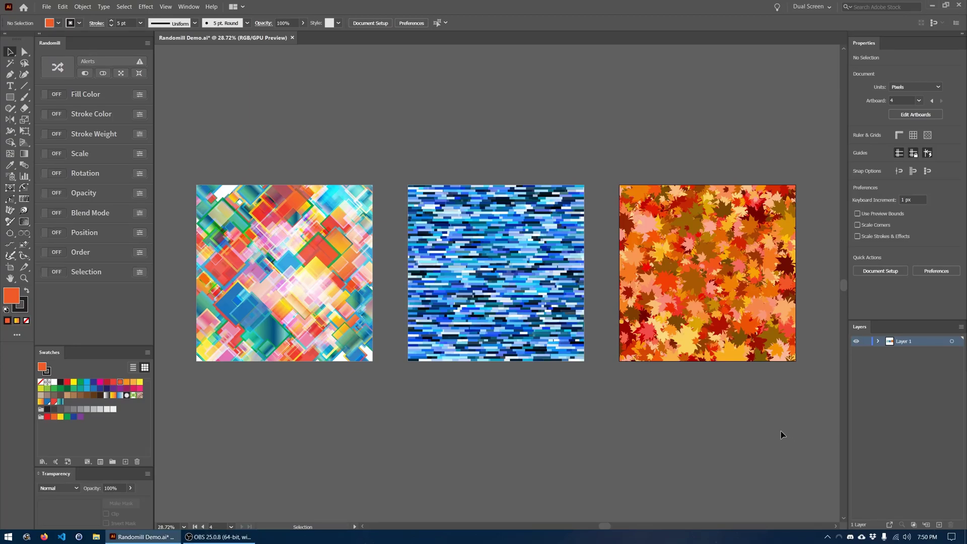
Draw a new artboard below the rainbow diamonds artboard with the Artboard tool
drag(471, 403, 598, 434)
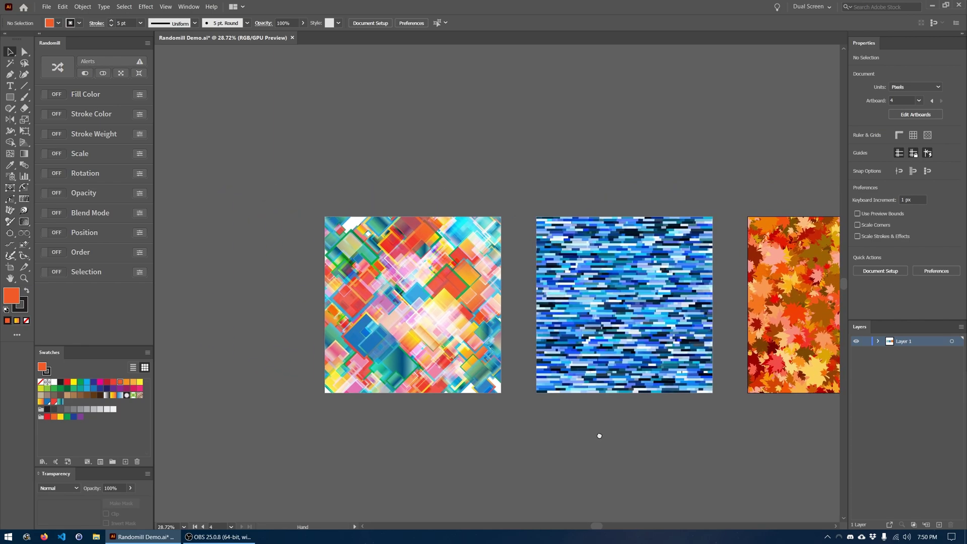
scroll(409, 336, up, 3)
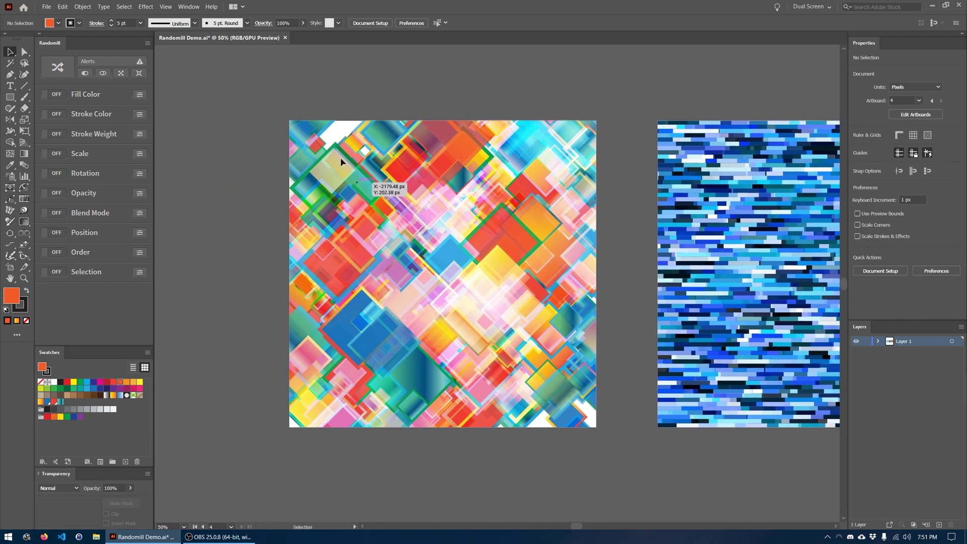
drag(574, 406, 627, 410)
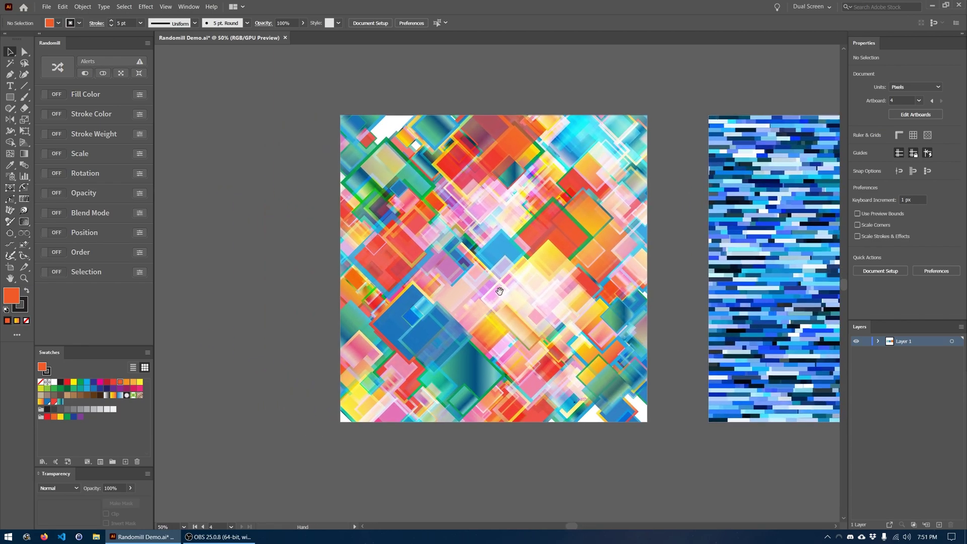
click(516, 283)
drag(513, 280, 521, 291)
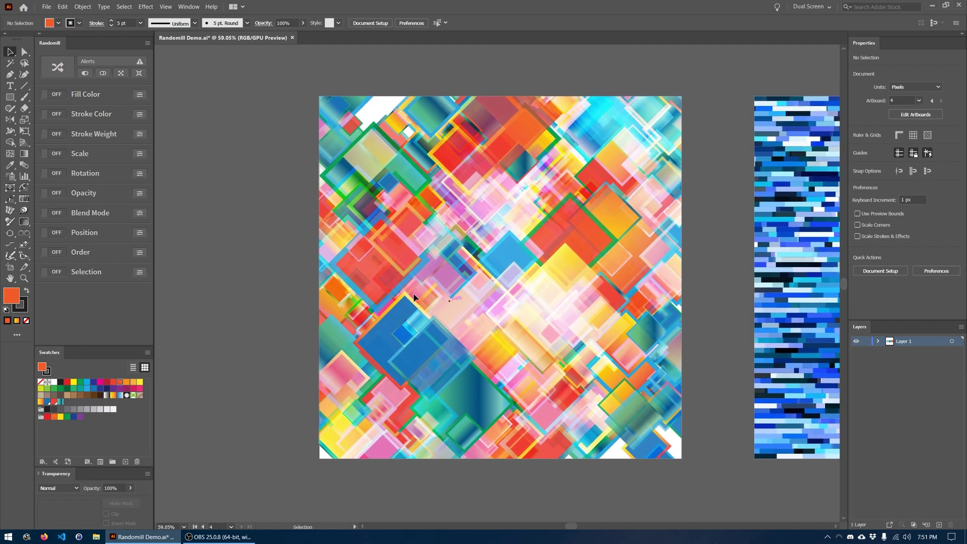
scroll(456, 297, down, 2)
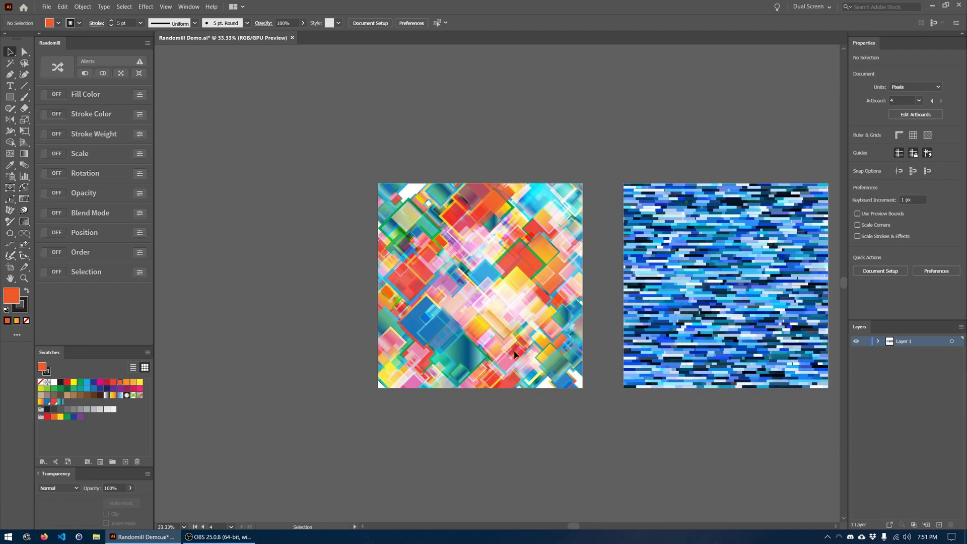
drag(517, 355, 486, 259)
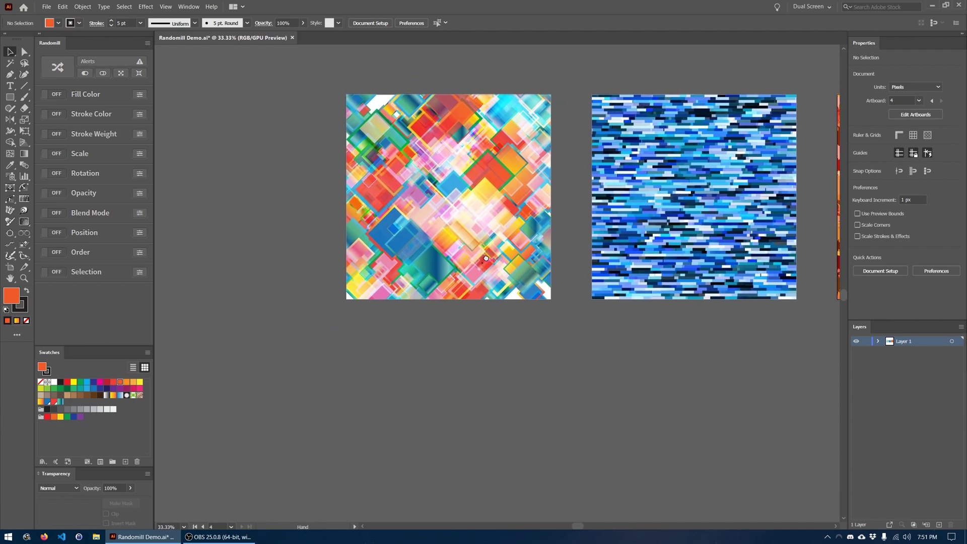
drag(524, 310, 551, 326)
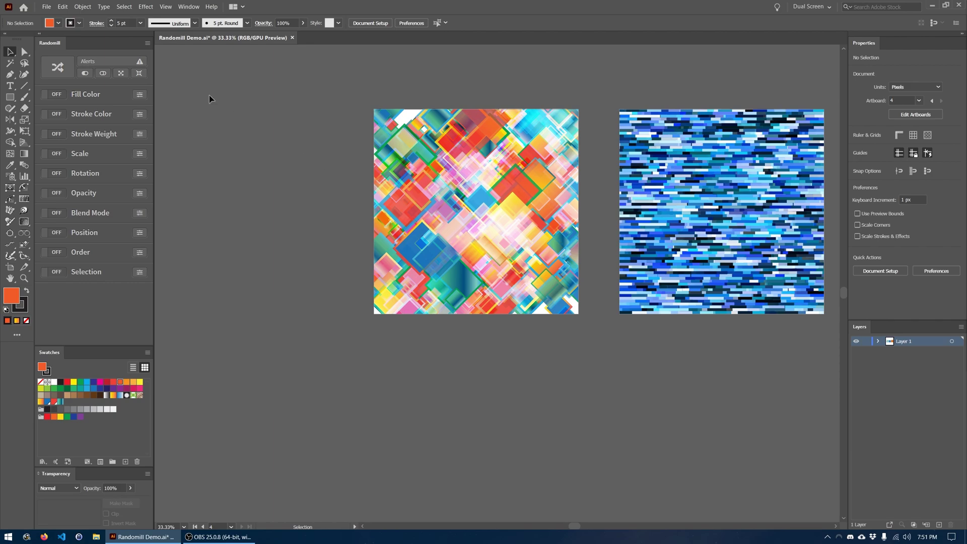
drag(425, 334, 423, 319)
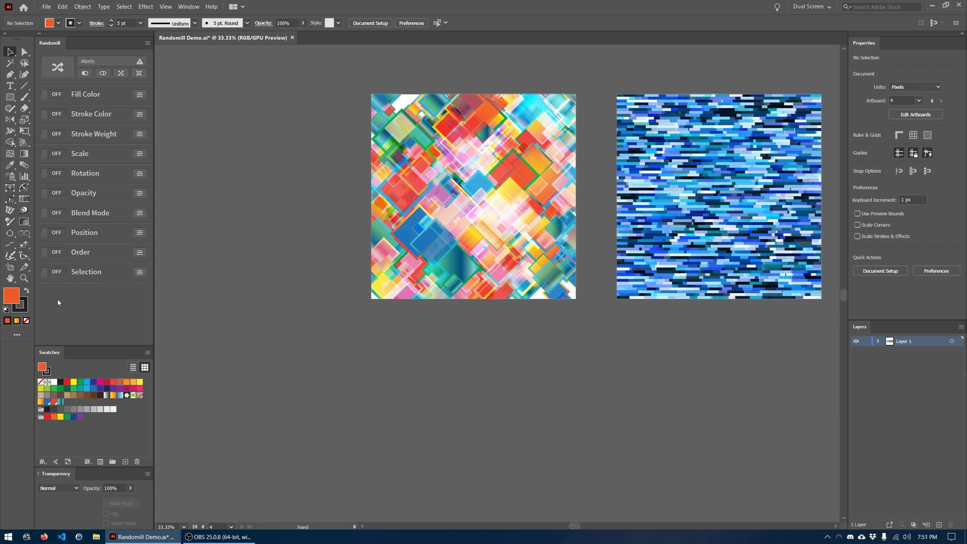
click(10, 268)
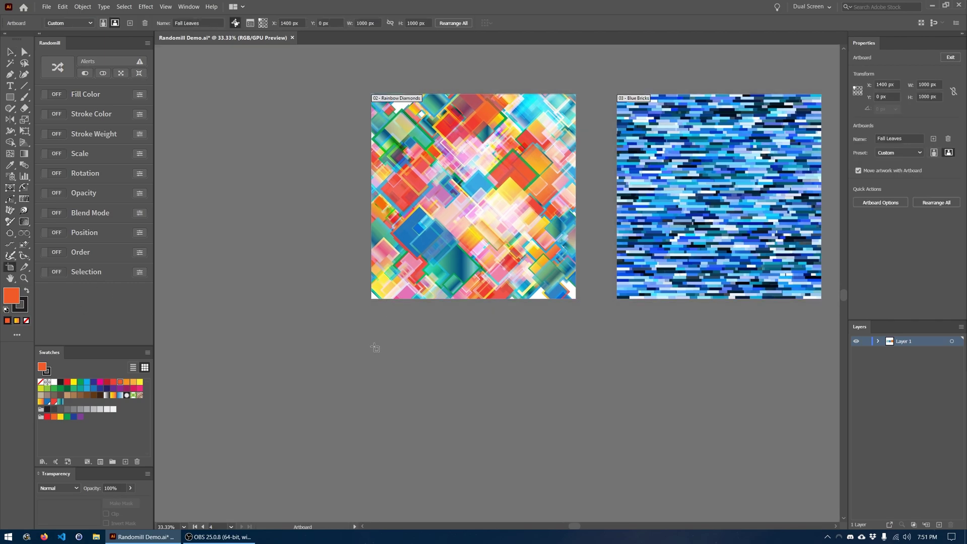
drag(372, 355, 576, 472)
Link proportions and size the new artboard to 1000 × 1000 px
click(361, 23)
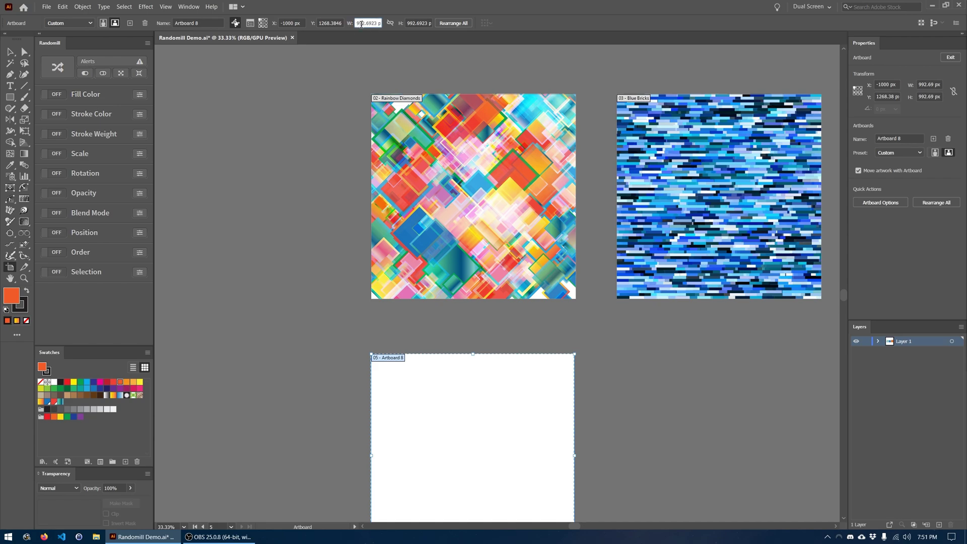
key(ctrl+a)
click(390, 23)
key(BackSpace)
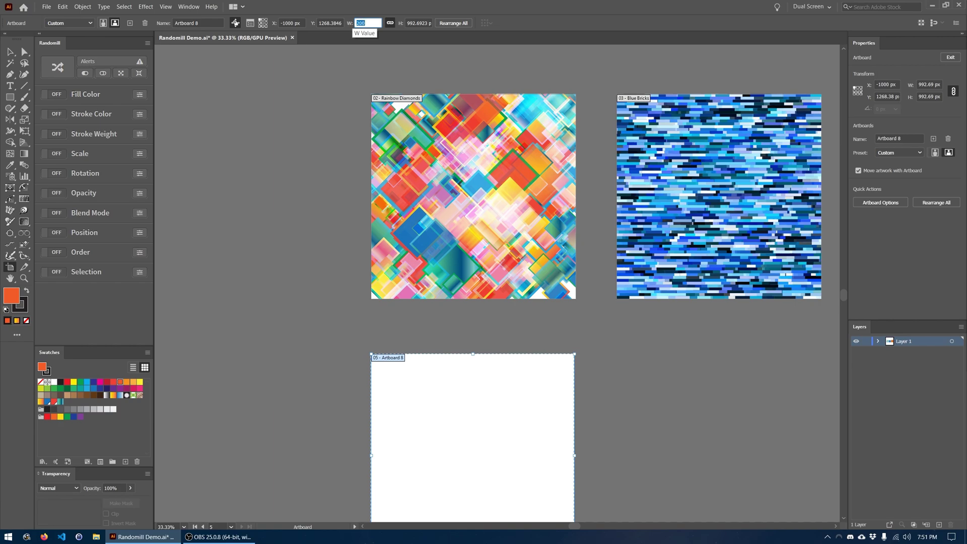
text(1000)
key(Return)
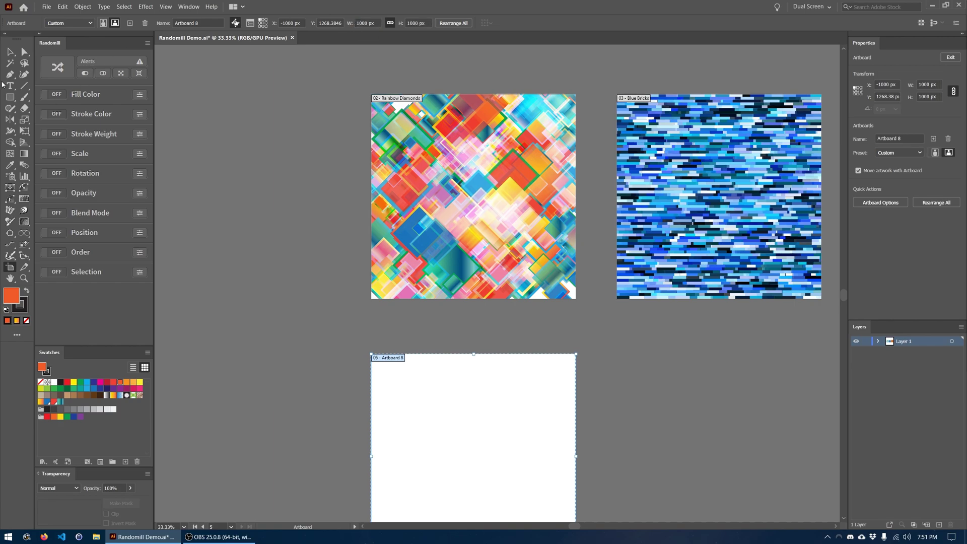
key(Escape)
Draw a small orange, black-outlined square in the new artboard's top-left corner
drag(291, 334, 302, 260)
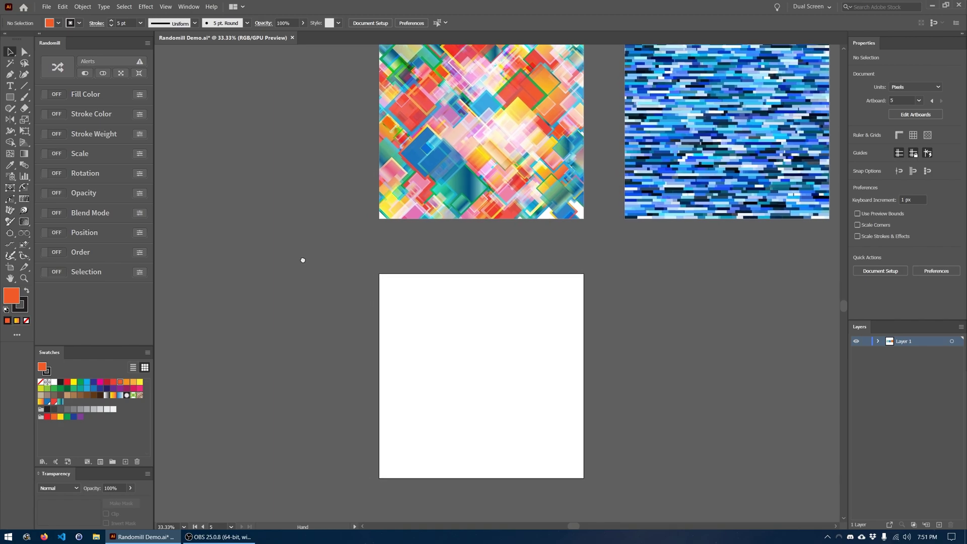
key(m)
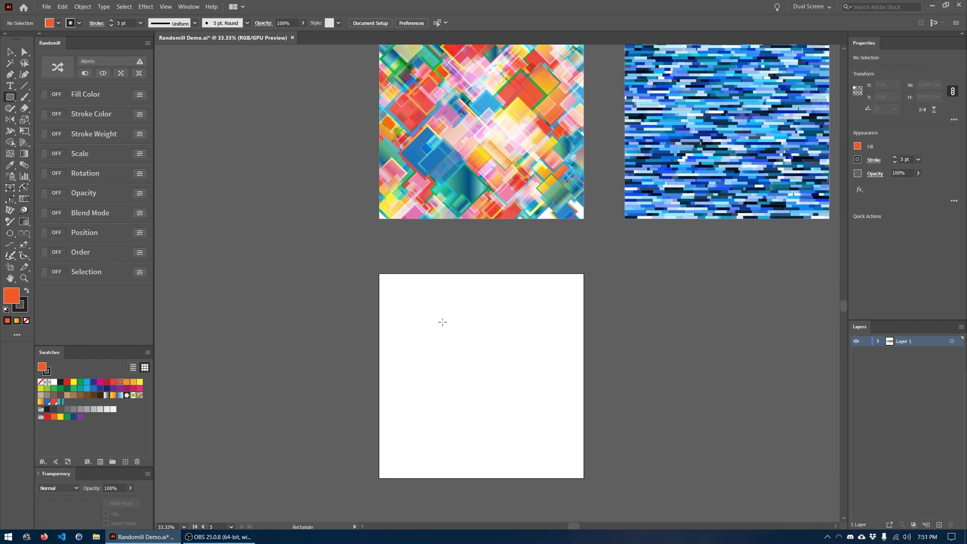
drag(477, 311, 429, 371)
scroll(438, 191, down, 3)
scroll(438, 192, left, 1)
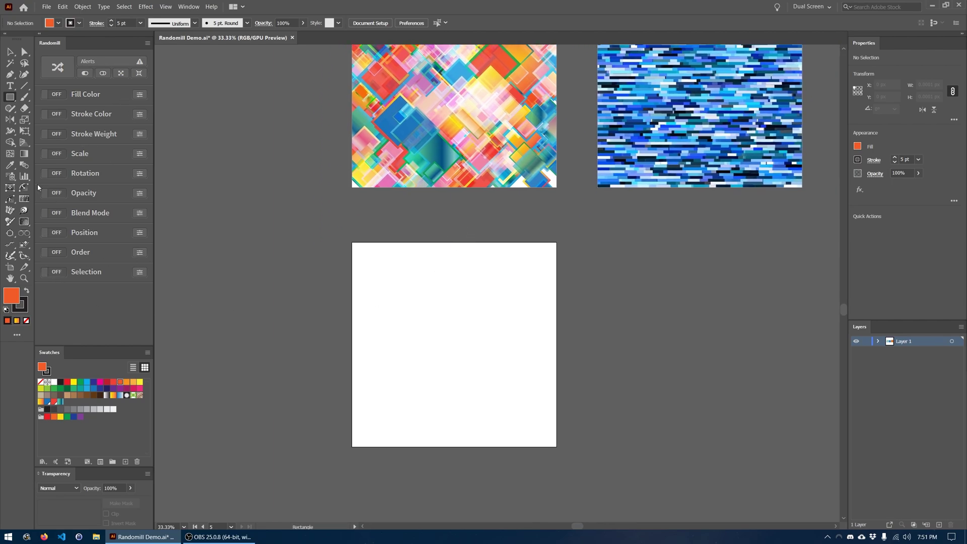
scroll(421, 276, up, 2)
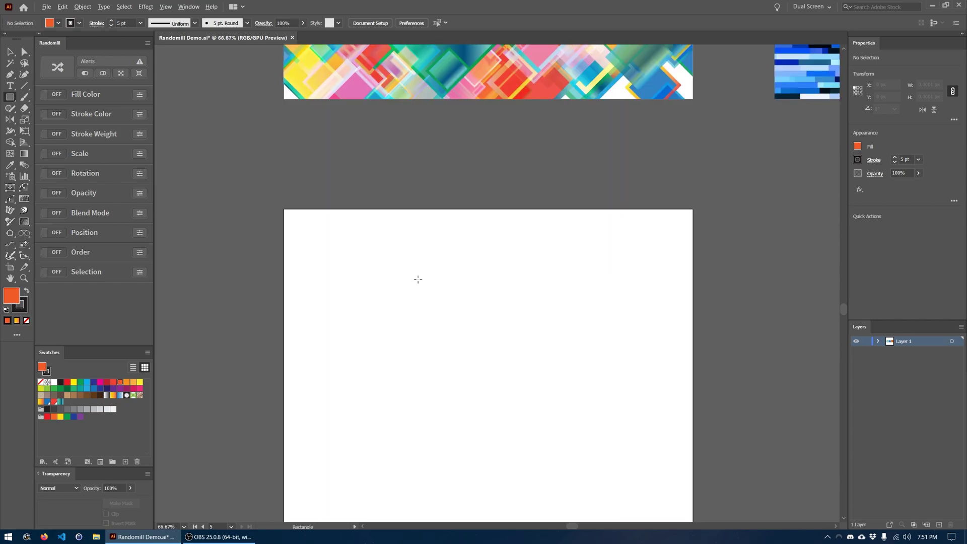
drag(417, 278, 346, 172)
mouse_move(279, 94)
mouse_down()
mouse_move(300, 114)
mouse_move(316, 106)
mouse_up()
Repeat copies into a row of sixteen squares, then copy that row downward
key(v)
key(ctrl+d)
key(ctrl+d)
key(ctrl+d)
key(ctrl+d)
key(ctrl+d)
key(ctrl+d)
key(ctrl+d)
key(ctrl+d)
key(ctrl+d)
key(ctrl+d)
key(ctrl+d)
key(ctrl+d)
key(ctrl+d)
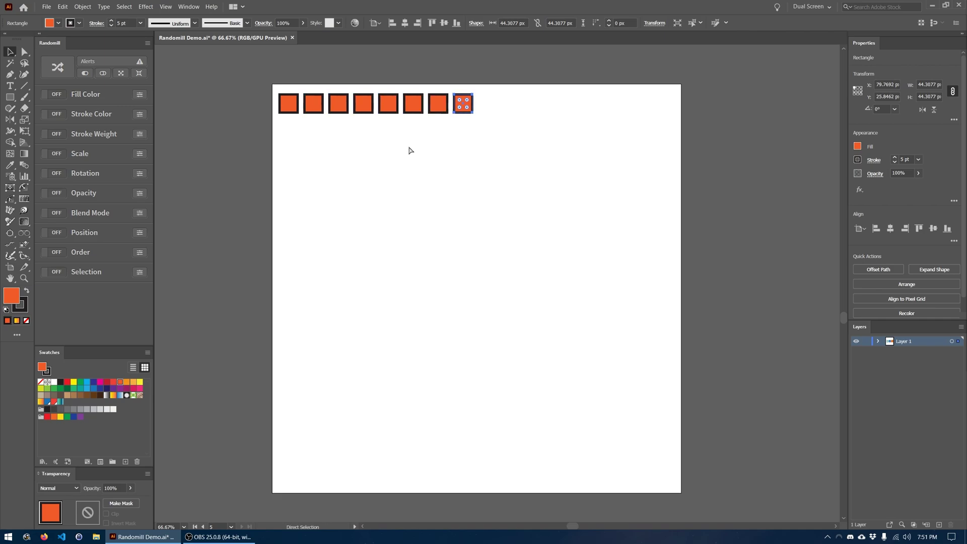
key(ctrl+d)
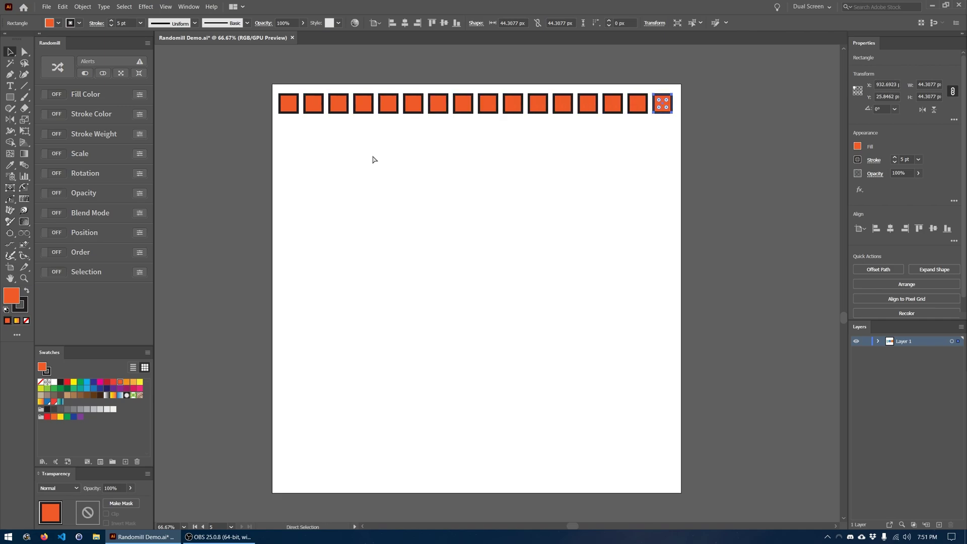
drag(249, 139, 641, 136)
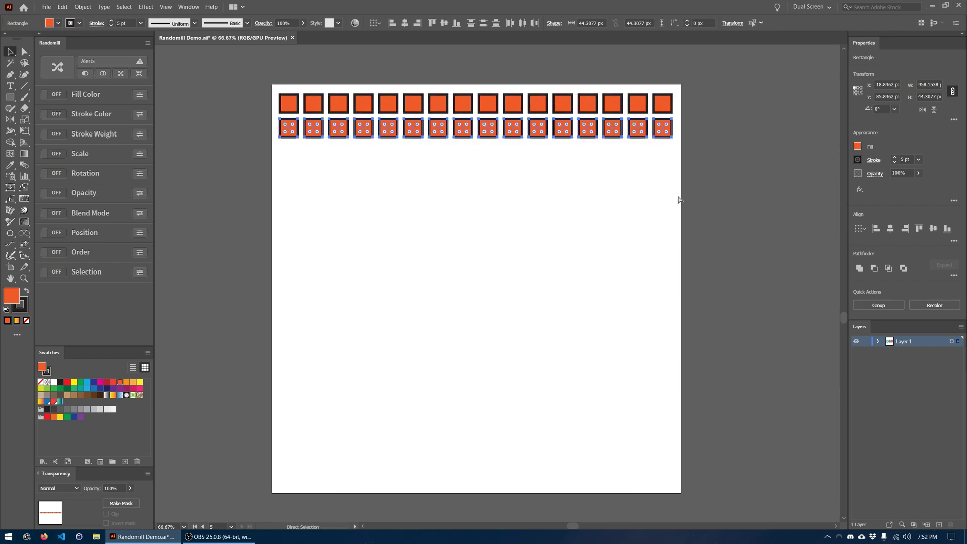
key(ctrl+d)
key(ctrl+d)
key(ctrl+d)
key(ctrl+d)
key(ctrl+d)
key(ctrl+d)
key(ctrl+d)
key(ctrl+d)
key(ctrl+d)
key(ctrl+d)
key(ctrl+d)
key(ctrl+d)
key(ctrl+d)
key(ctrl+d)
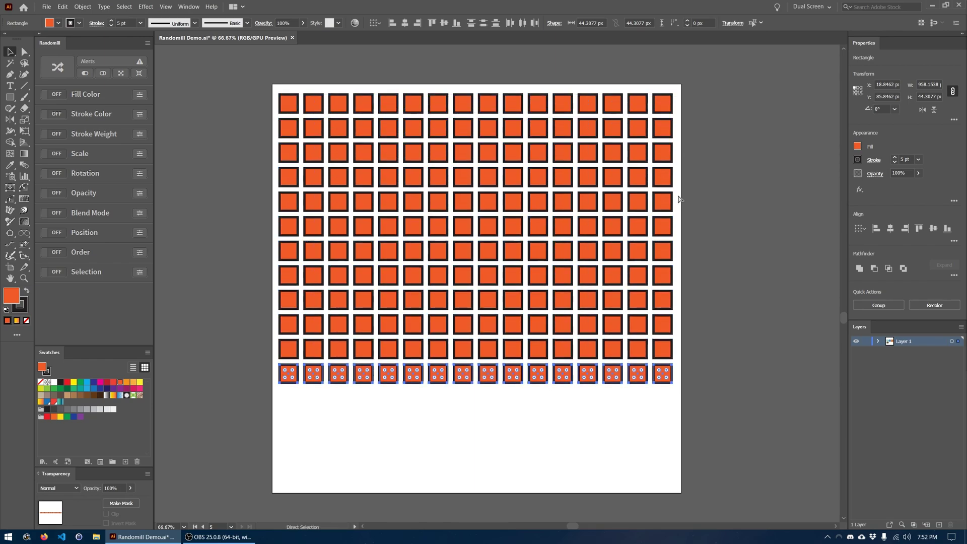
Zoom out to frame the full 16 × 16 grid and select all its squares
click(710, 198)
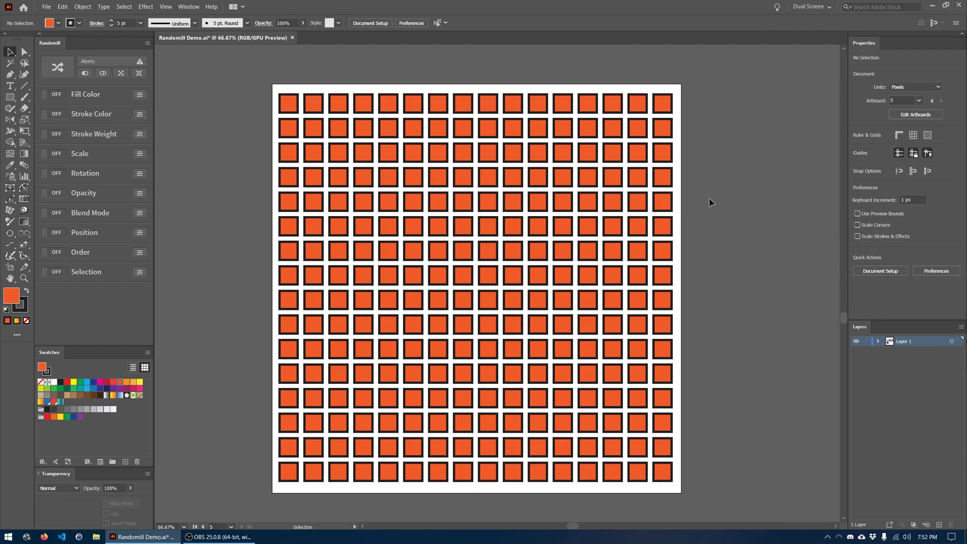
scroll(712, 202, down, 1)
drag(712, 203, 648, 352)
scroll(685, 227, down, 1)
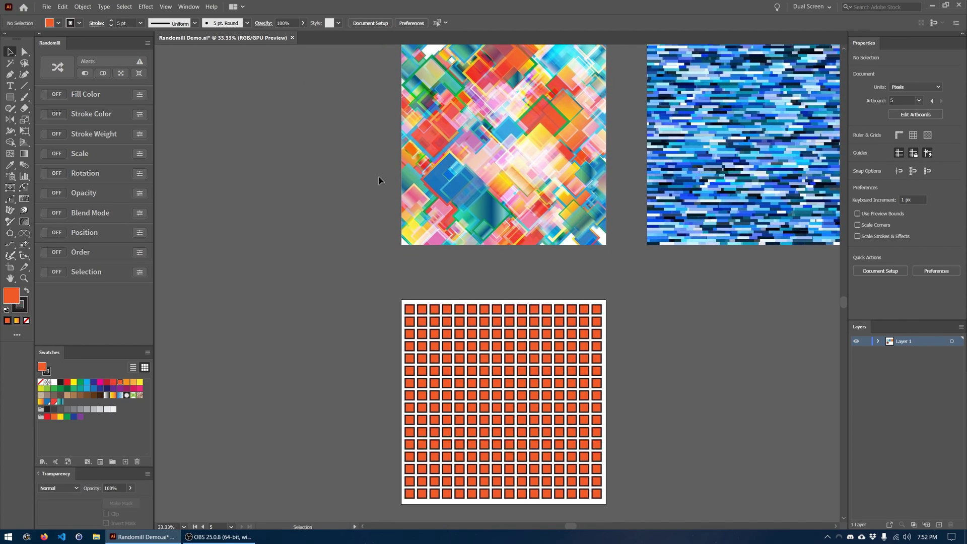
drag(526, 233, 521, 213)
scroll(448, 237, down, 2)
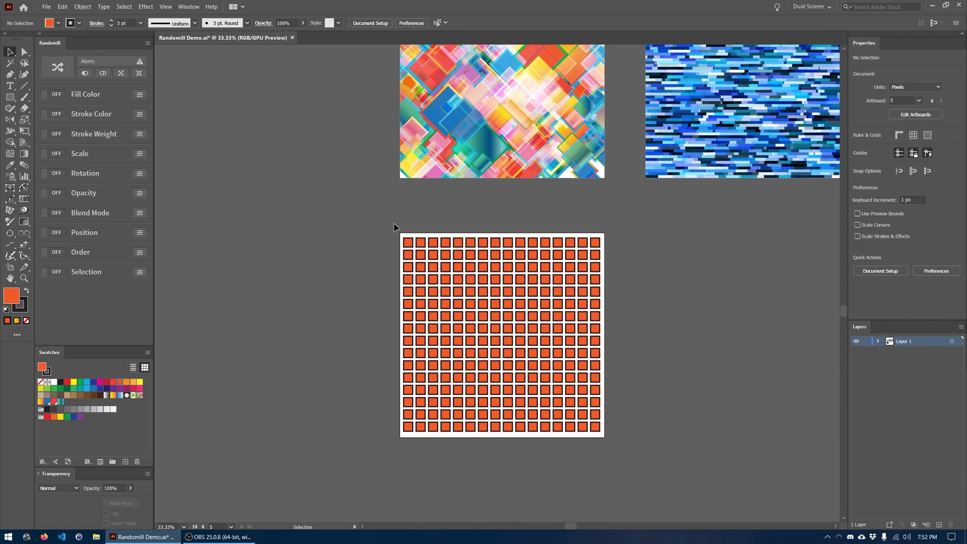
key(ctrl+a)
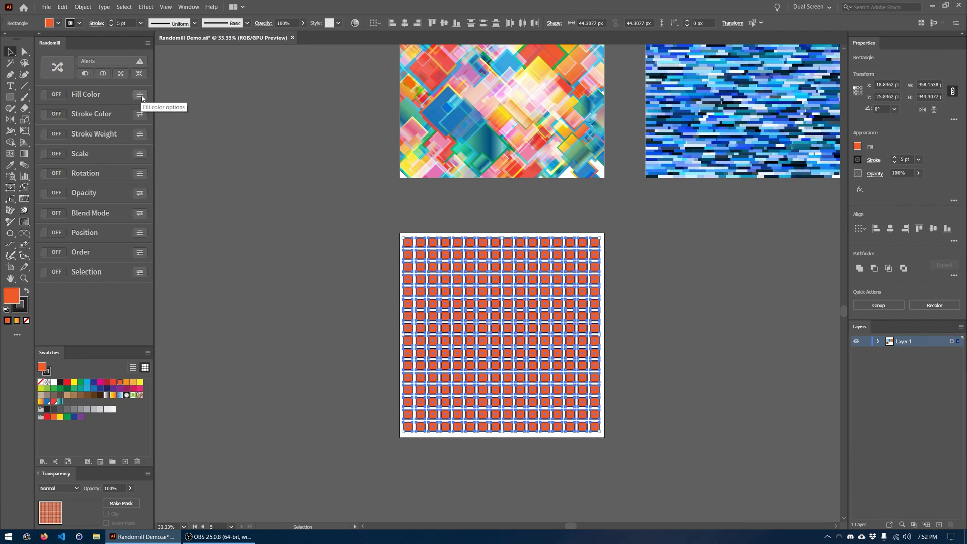
Turn on Randomill's fill colour randomizing using a colour set
click(140, 96)
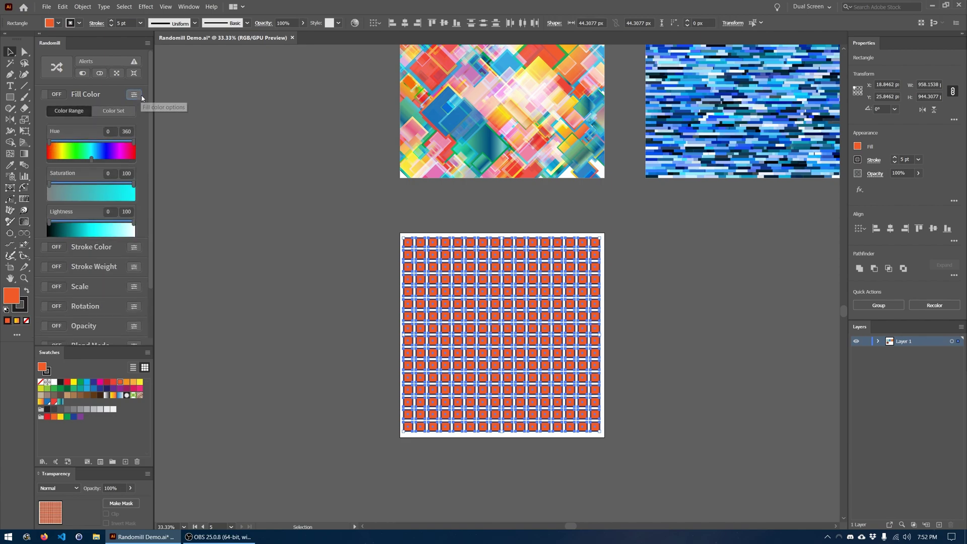
click(57, 98)
click(110, 112)
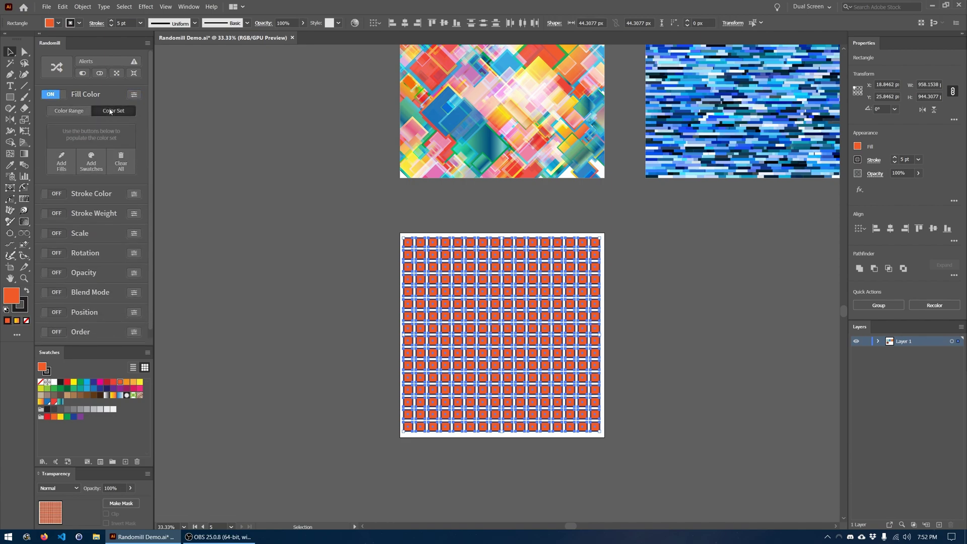
Draw a small square beside the grid and copy it into a row of four
click(338, 202)
key(m)
drag(346, 212, 427, 224)
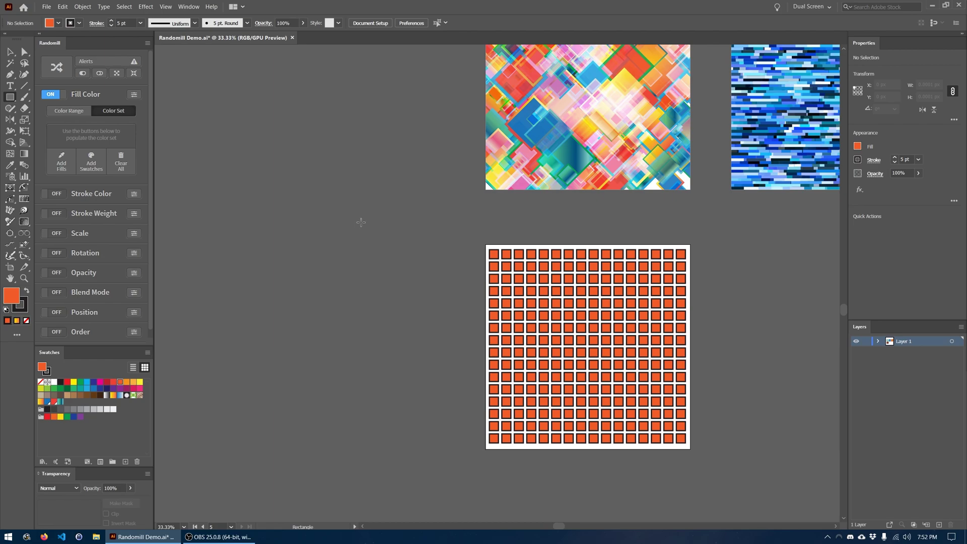
mouse_move(361, 223)
mouse_down()
mouse_move(379, 241)
mouse_move(393, 235)
mouse_up()
key(v)
drag(393, 235, 434, 235)
click(370, 232)
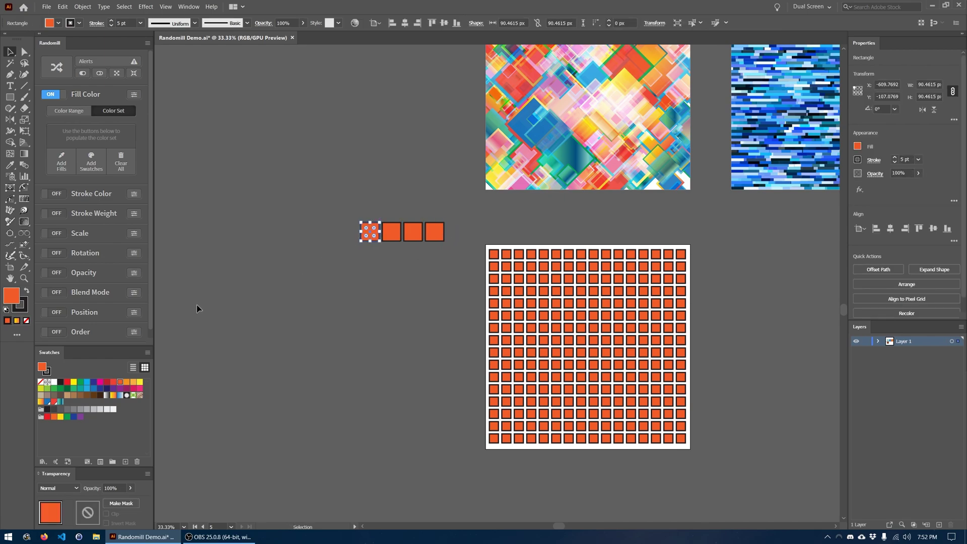
Fill the four squares with yellow-orange gradient, blue, red and teal gradient swatches
click(41, 402)
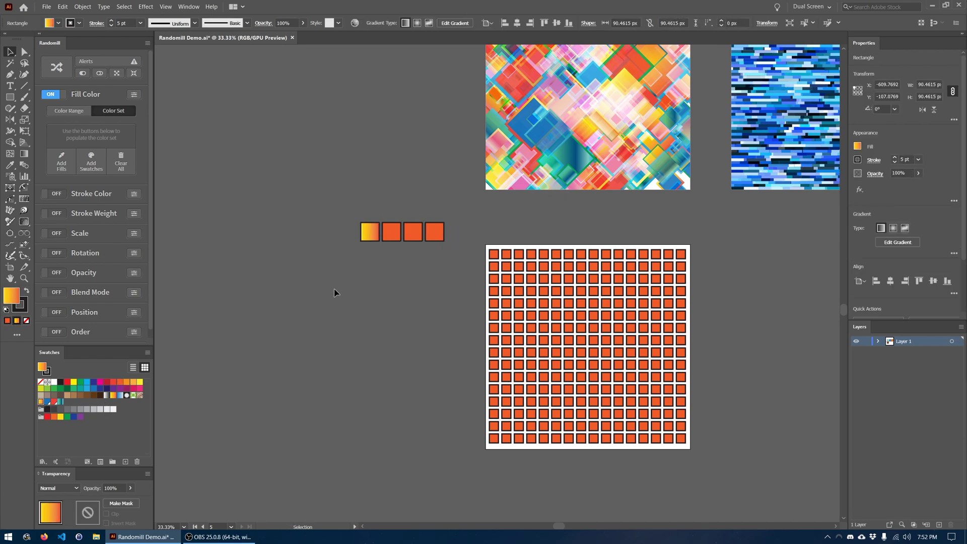
click(335, 291)
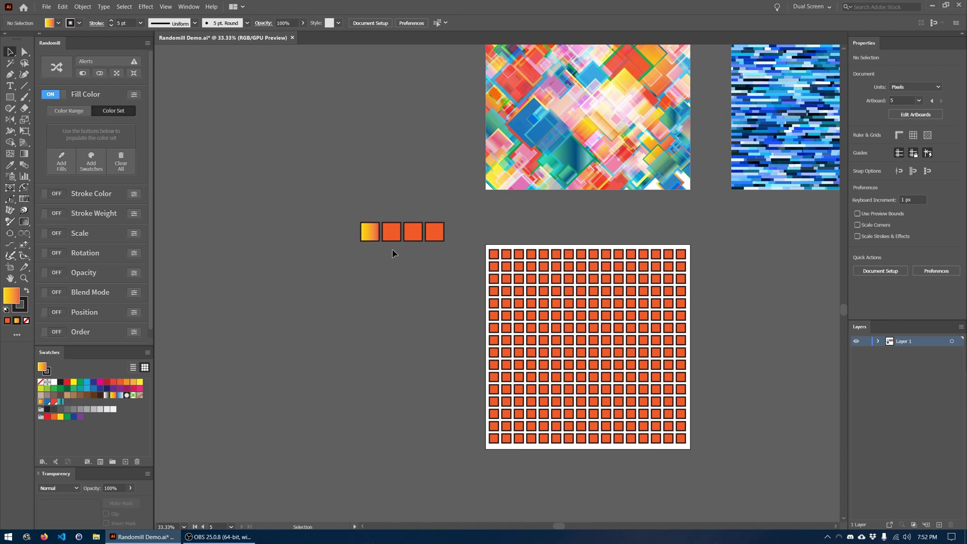
click(394, 229)
click(48, 401)
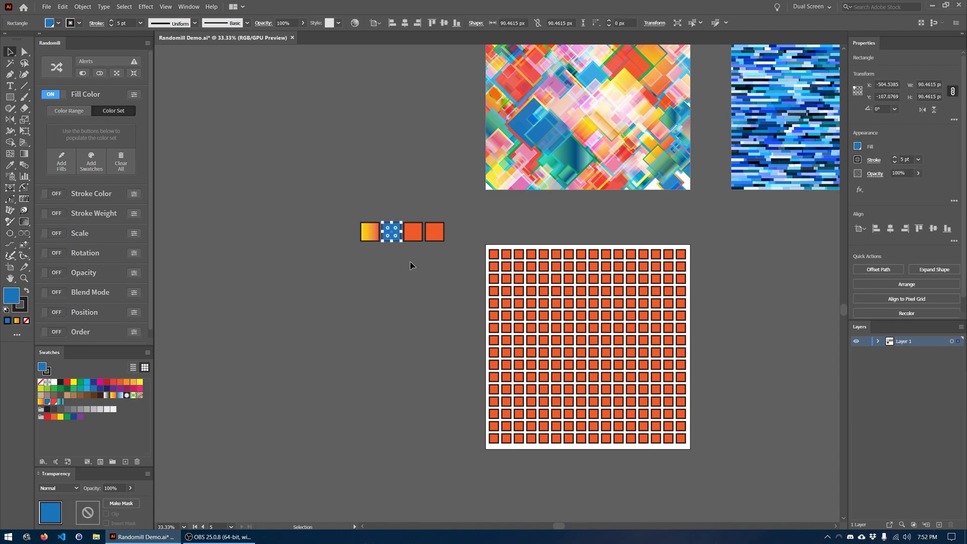
click(413, 233)
click(55, 402)
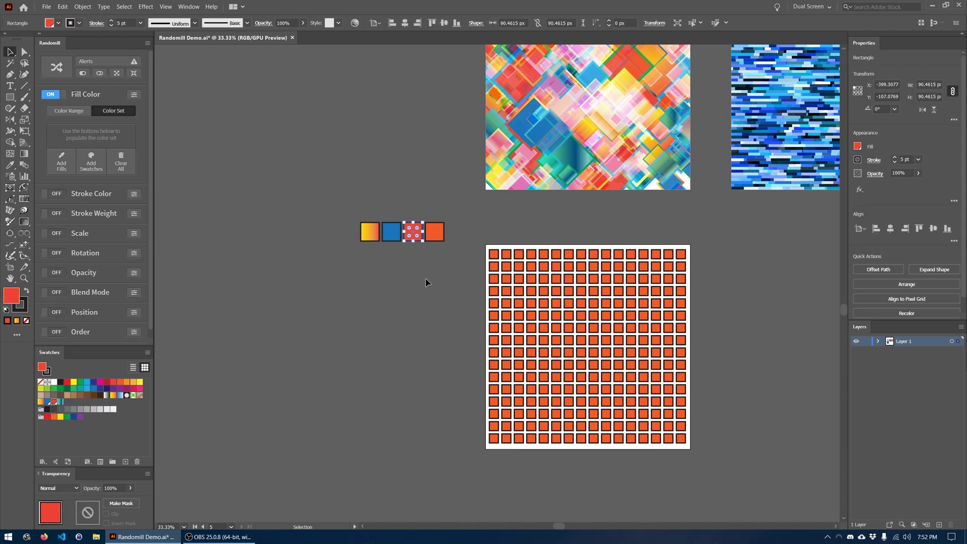
click(433, 227)
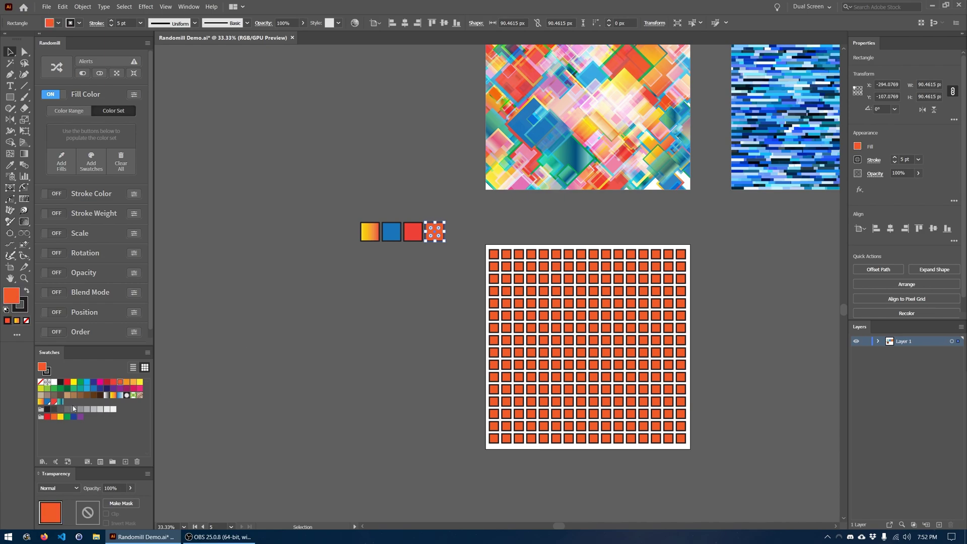
click(61, 401)
click(456, 287)
Set the stroke of all four sample squares to None
scroll(436, 239, up, 2)
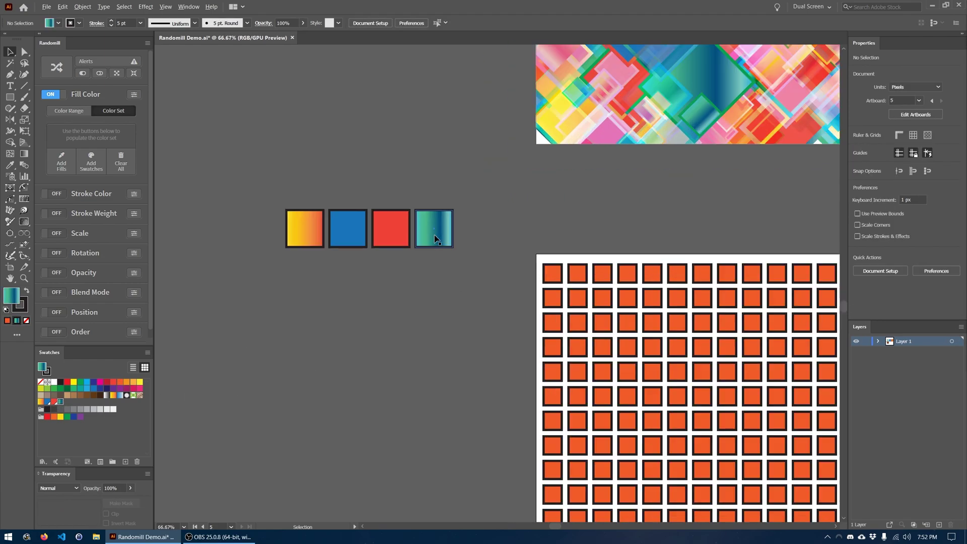
scroll(432, 251, up, 1)
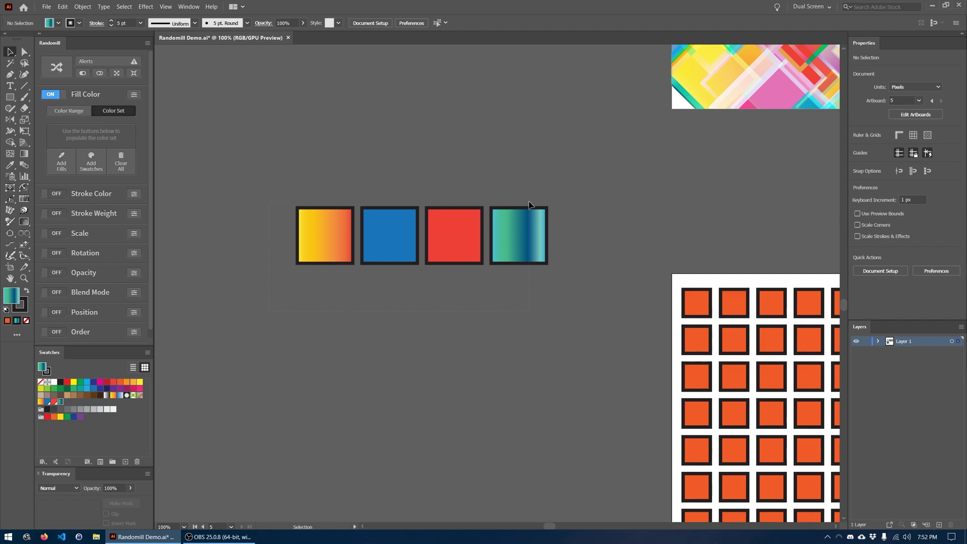
drag(529, 204, 529, 204)
click(26, 320)
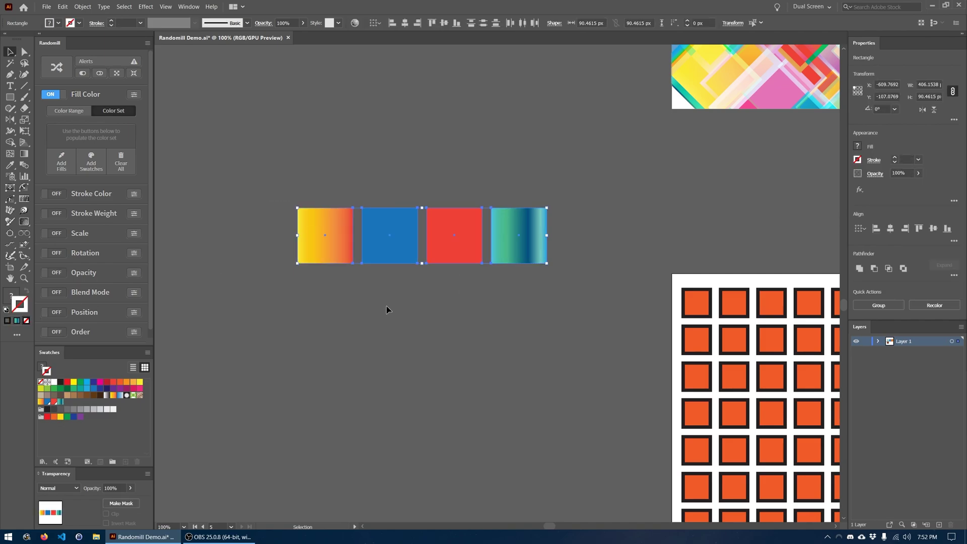
click(388, 308)
scroll(392, 252, up, 1)
scroll(470, 302, up, 1)
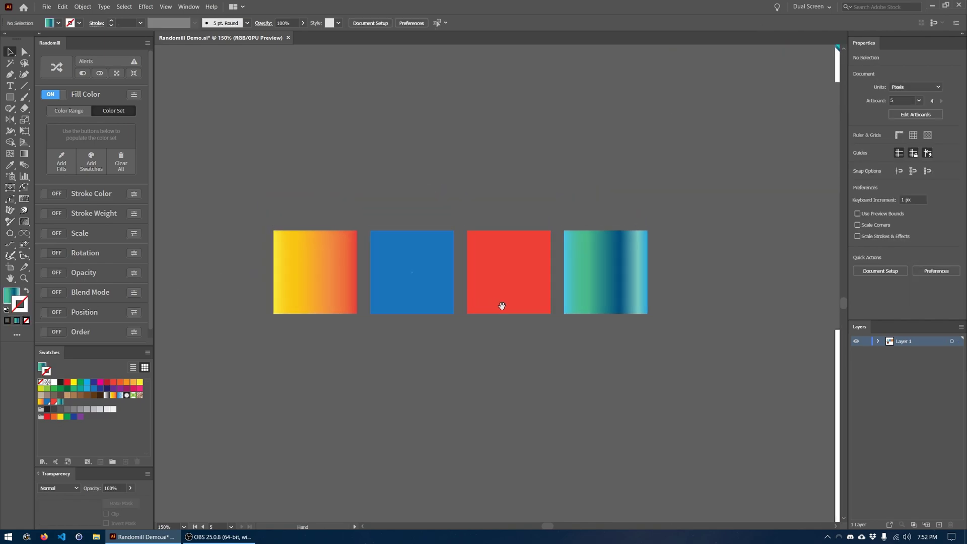
scroll(654, 311, down, 1)
Add the four sample squares' colours to Randomill's fill colour set, then deselect them
scroll(659, 312, down, 3)
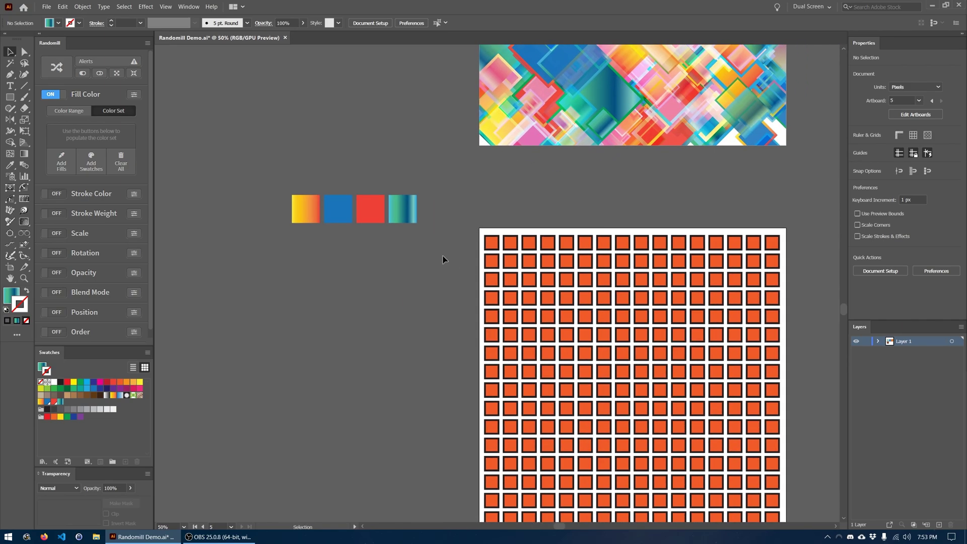
drag(401, 293, 399, 291)
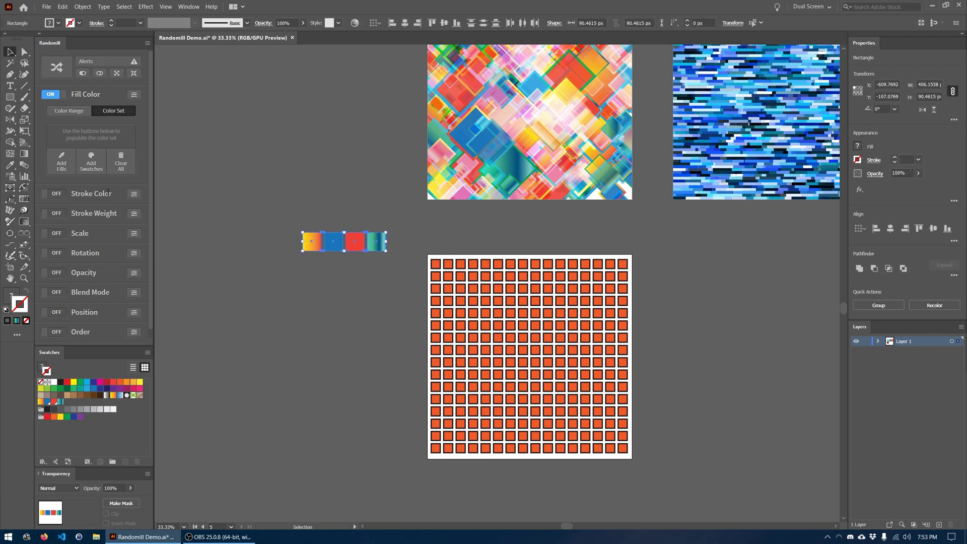
click(71, 164)
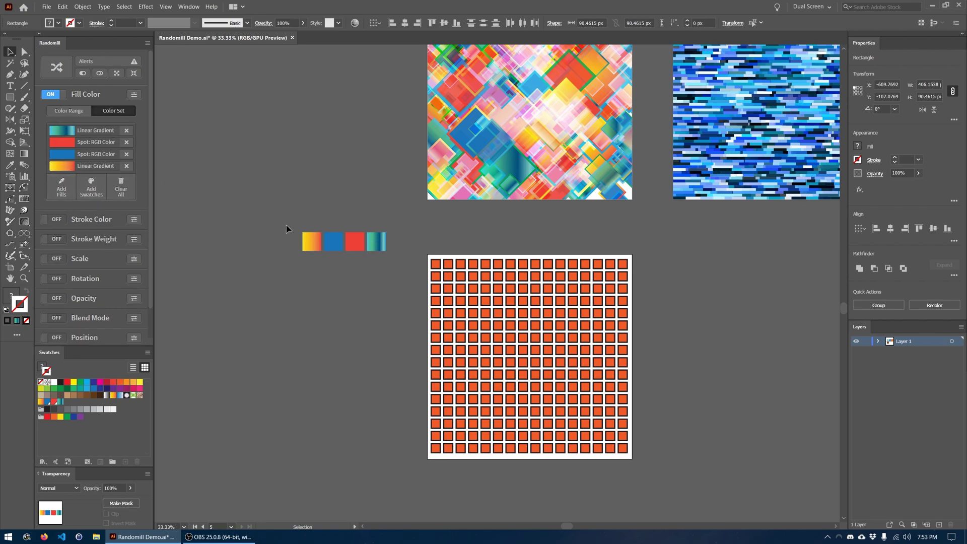
click(393, 245)
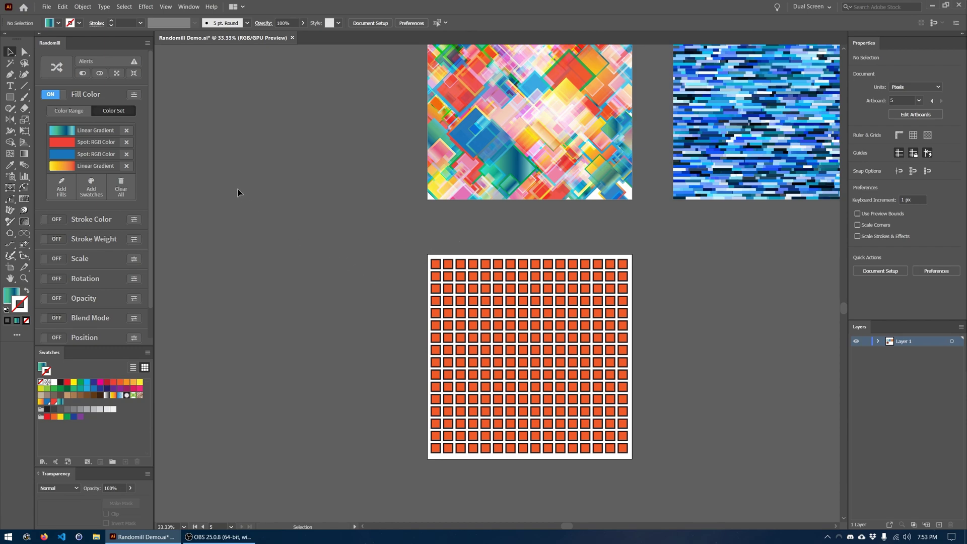
Enable Randomill stroke colours using a colour set of the four swatches, then select the grid
click(54, 221)
click(134, 220)
scroll(139, 205, down, 1)
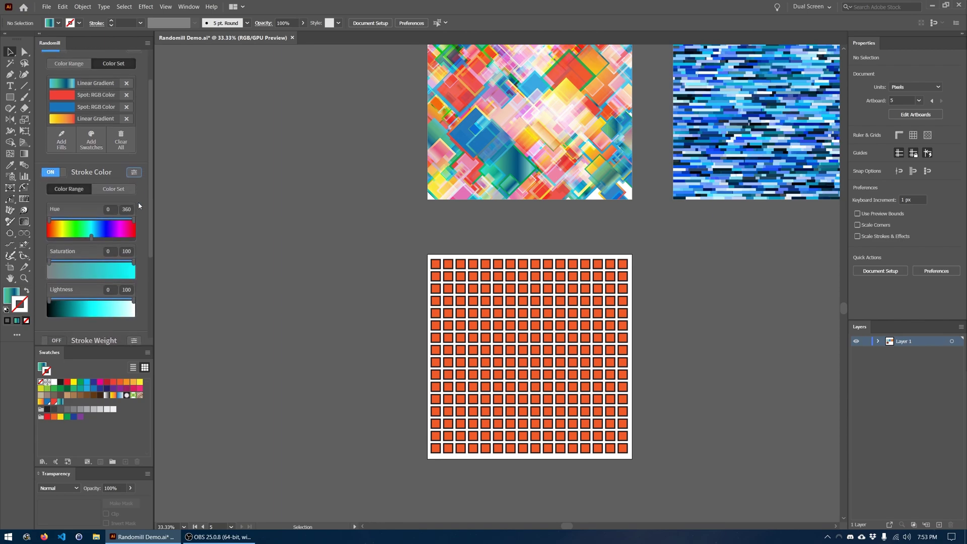
click(121, 195)
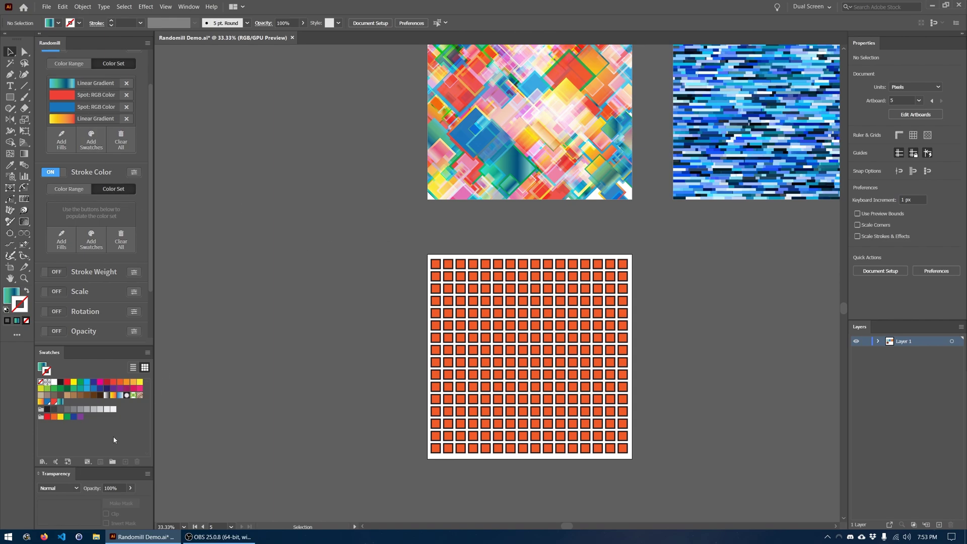
click(61, 403)
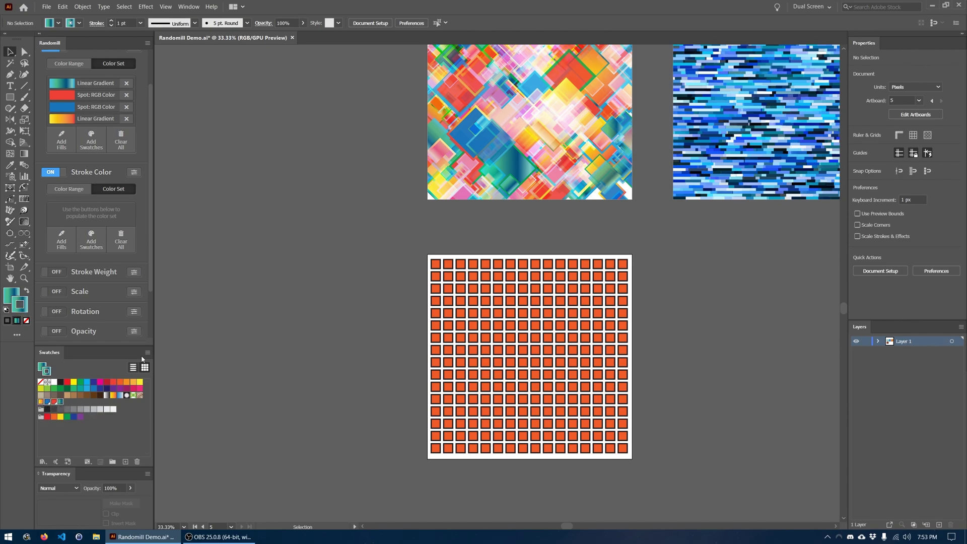
click(101, 248)
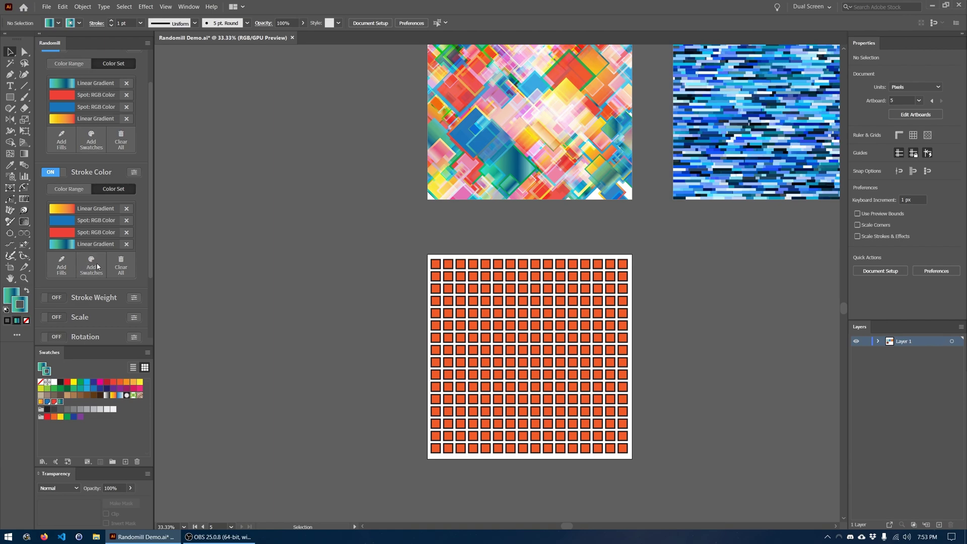
scroll(120, 252, down, 2)
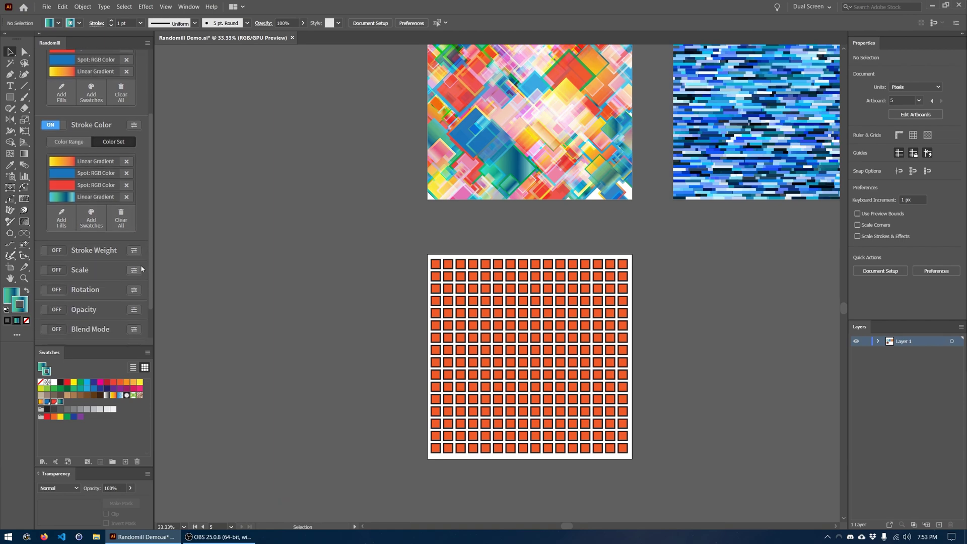
drag(620, 442, 645, 463)
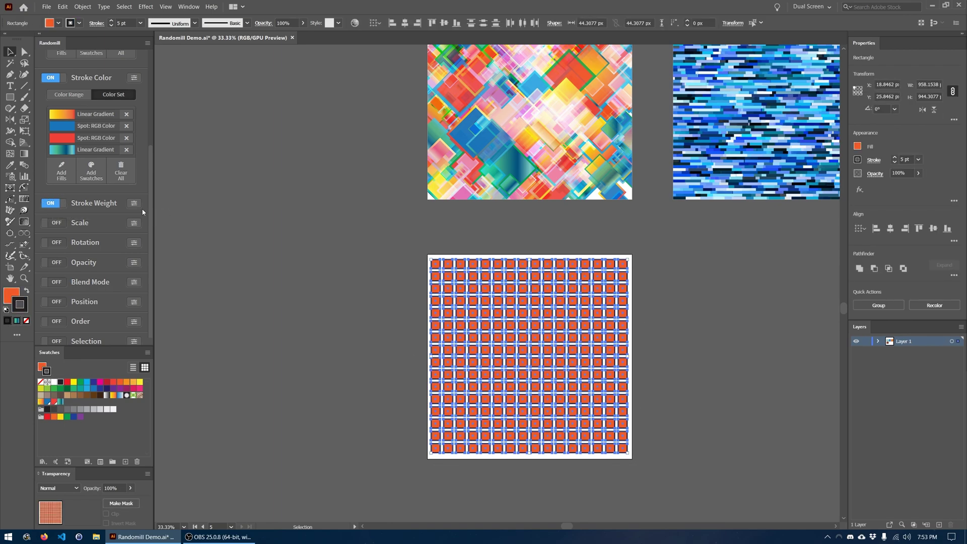
Turn on random stroke weight from 0 pt to 8 pt in steps of 1
click(54, 205)
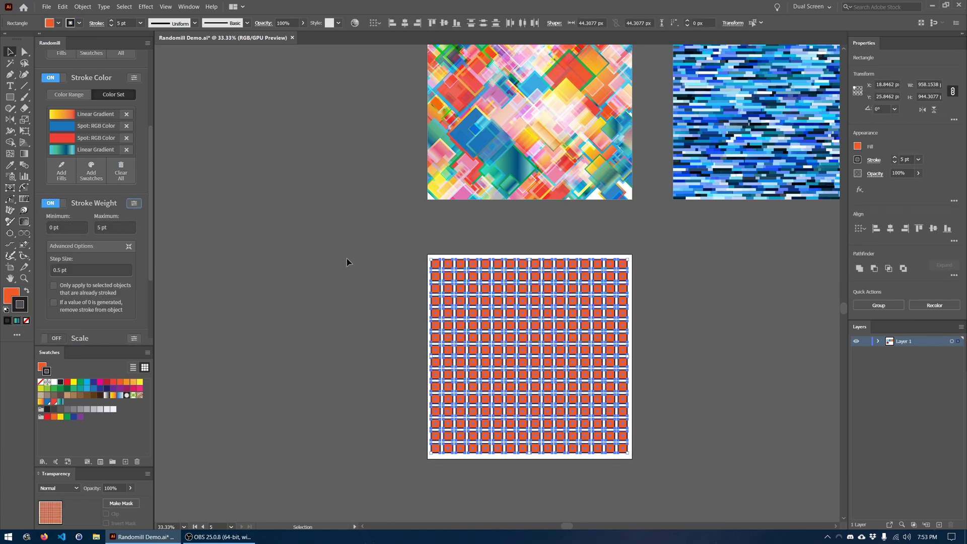
scroll(587, 322, up, 1)
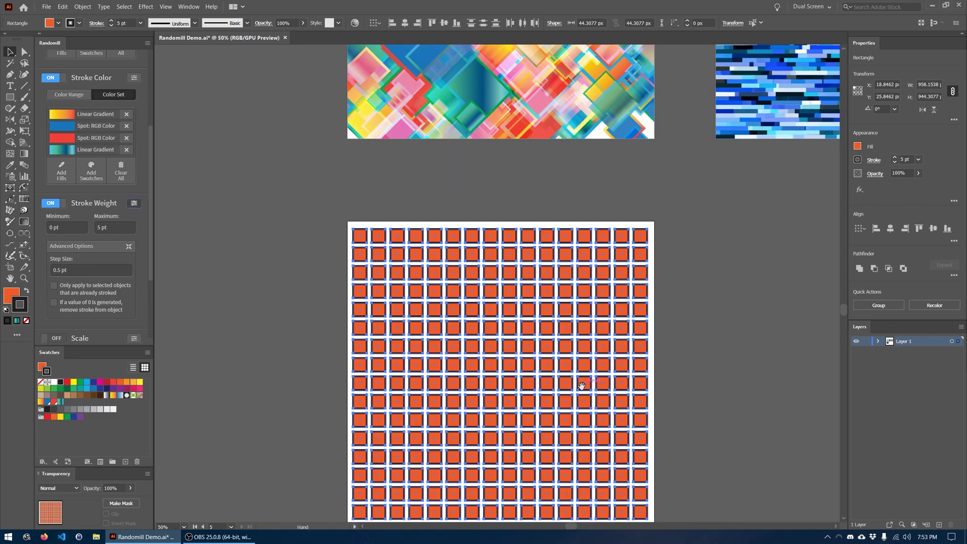
drag(582, 385, 582, 318)
click(70, 230)
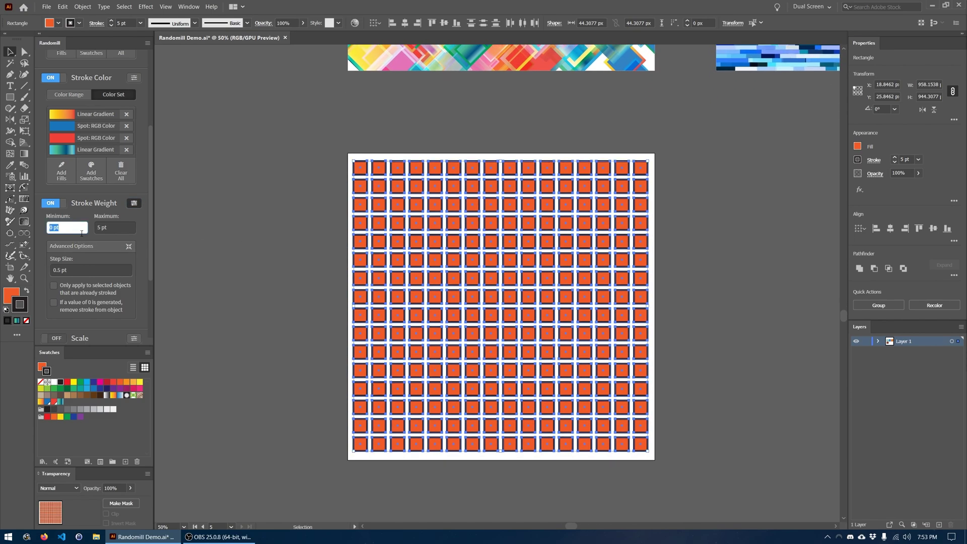
click(105, 228)
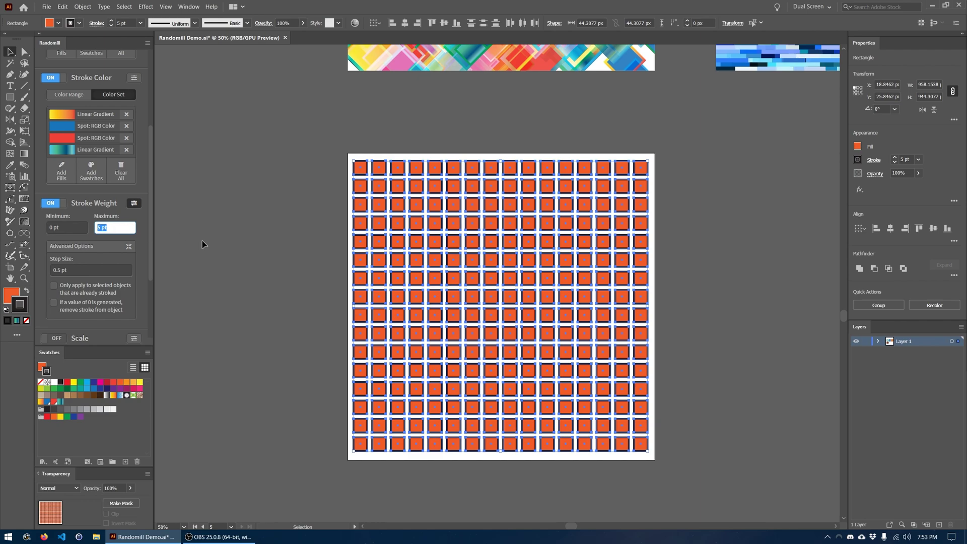
text(8)
click(67, 268)
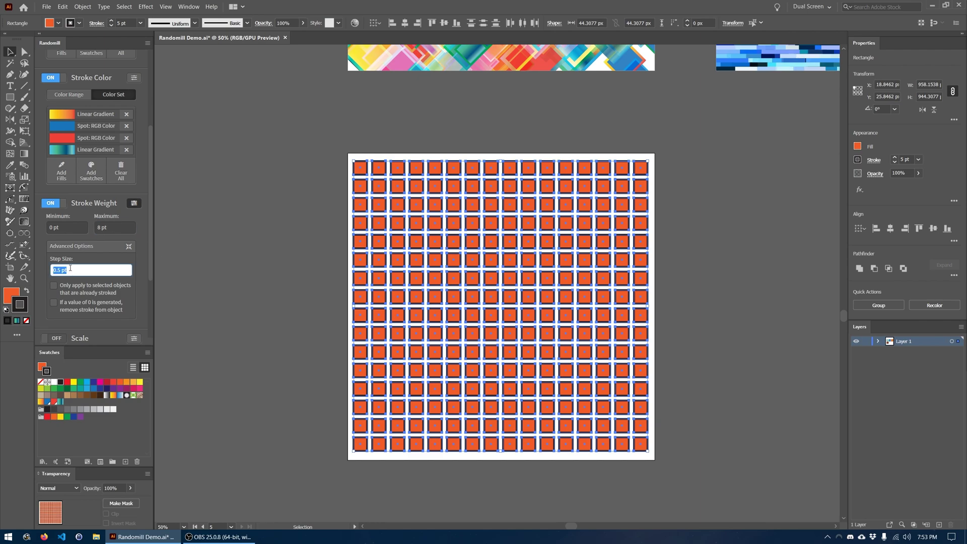
text(1)
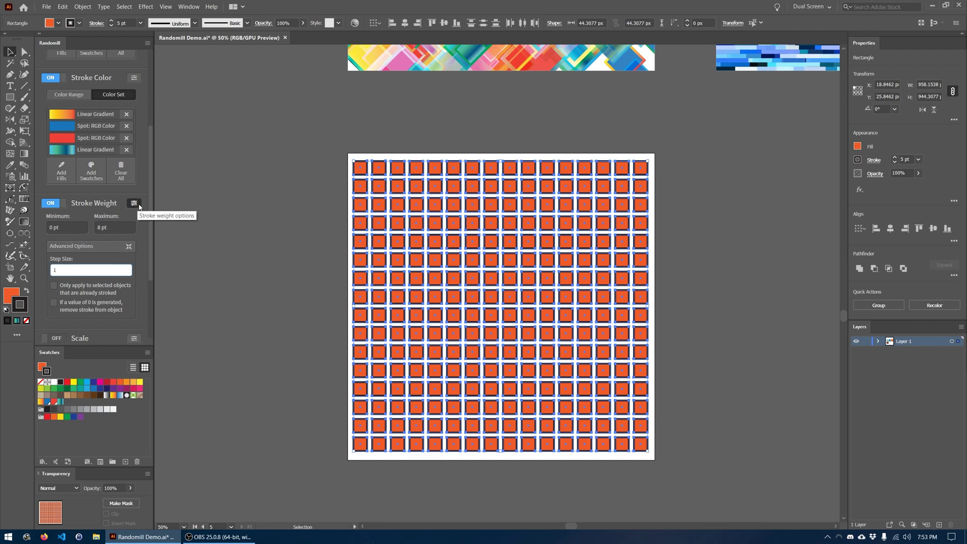
click(134, 204)
scroll(141, 209, up, 3)
scroll(142, 212, up, 1)
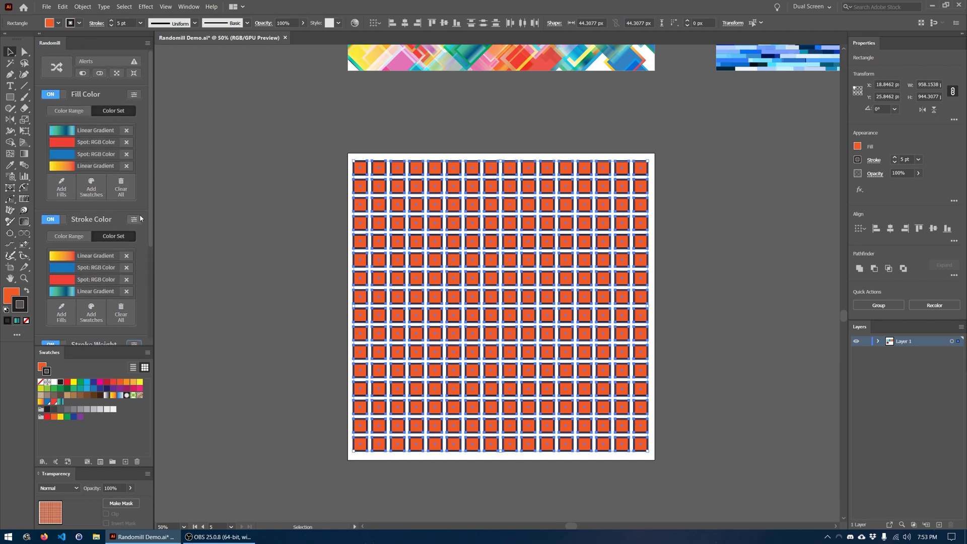
click(134, 220)
Turn on Randomill scale randomizing at 50%–200% in 1% steps, uniform scaling
click(135, 96)
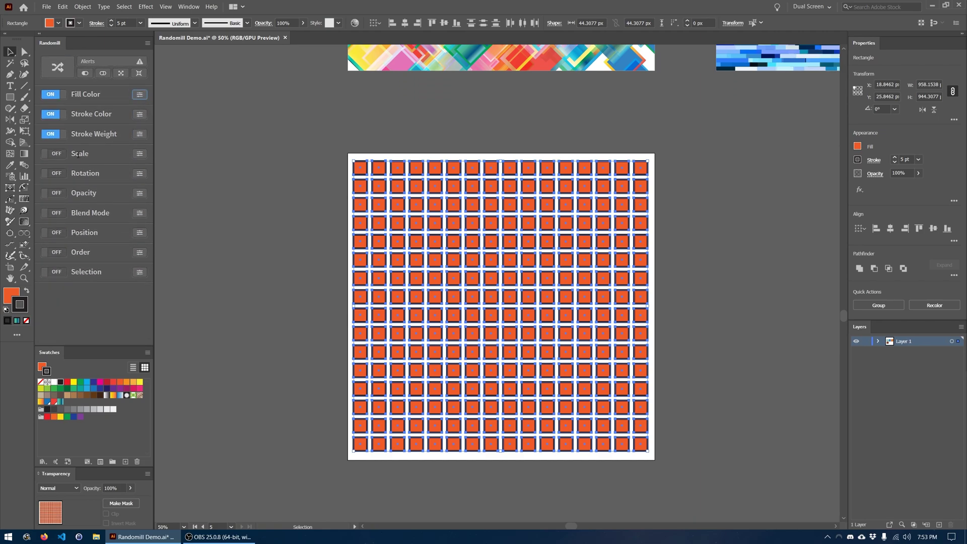
click(55, 153)
click(134, 153)
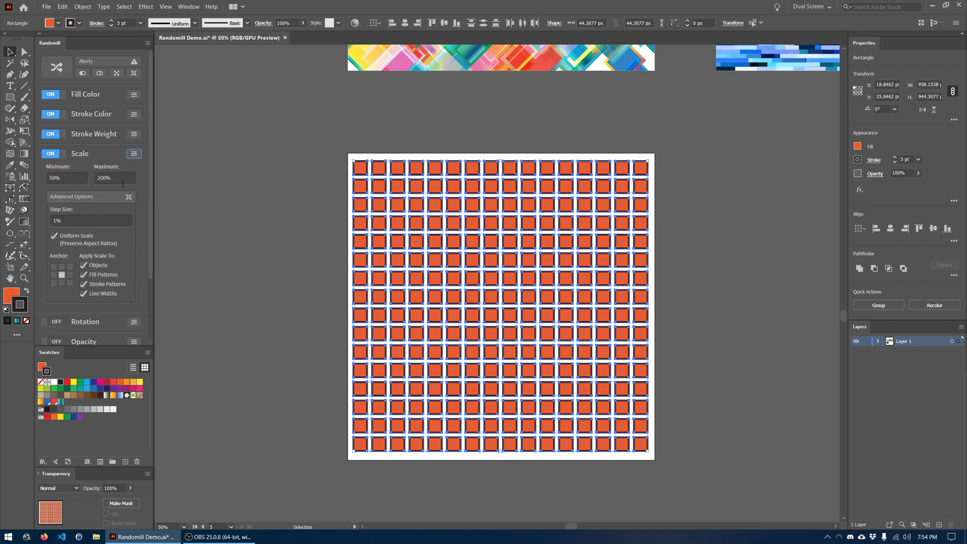
scroll(350, 224, up, 3)
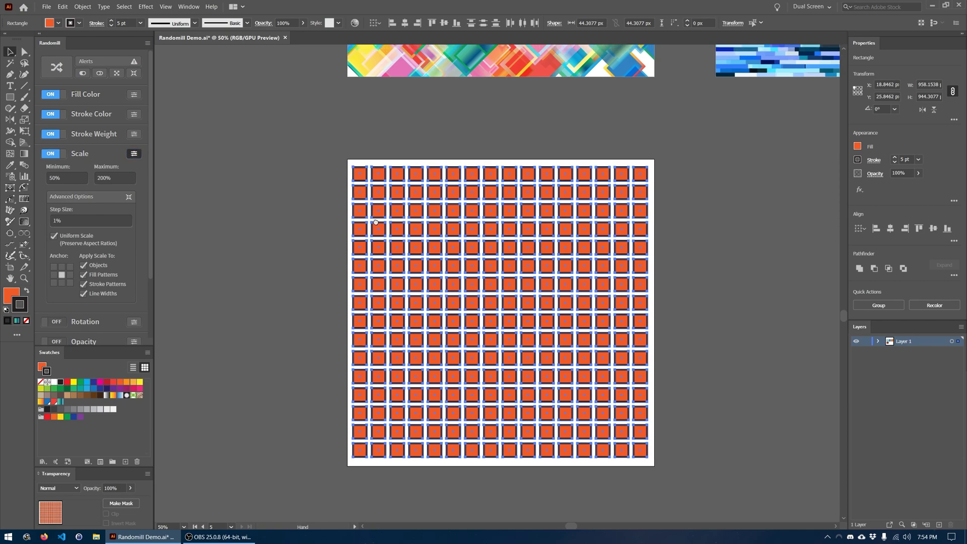
scroll(367, 259, down, 2)
scroll(433, 191, up, 3)
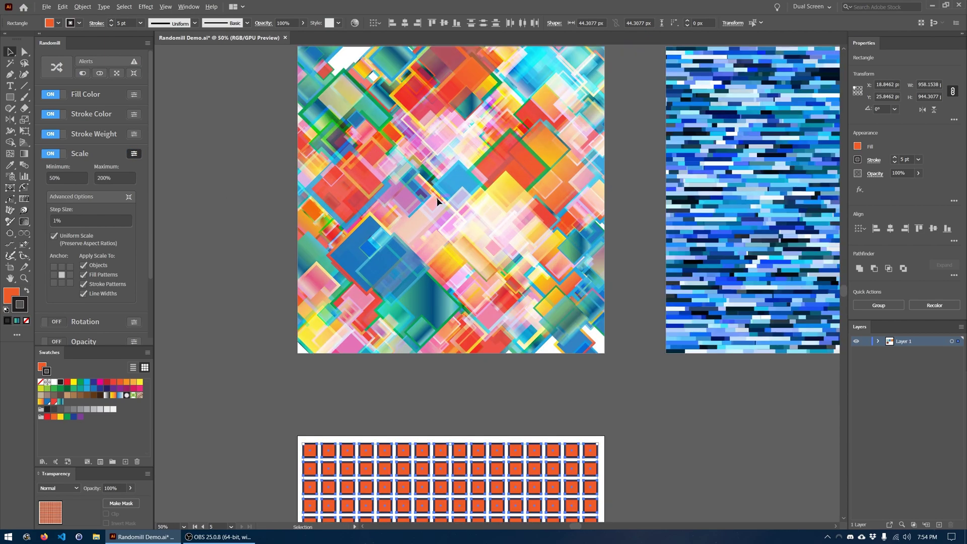
scroll(472, 276, down, 2)
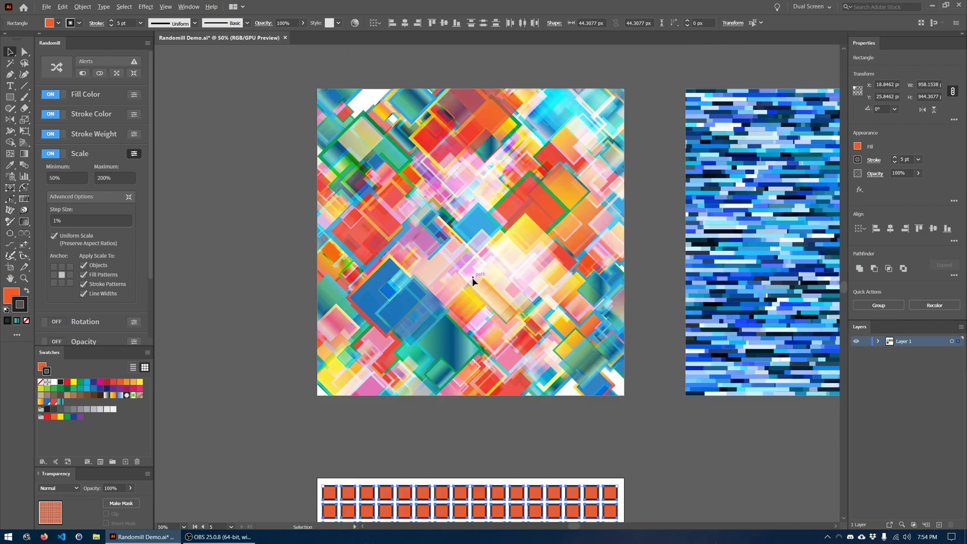
scroll(518, 306, down, 3)
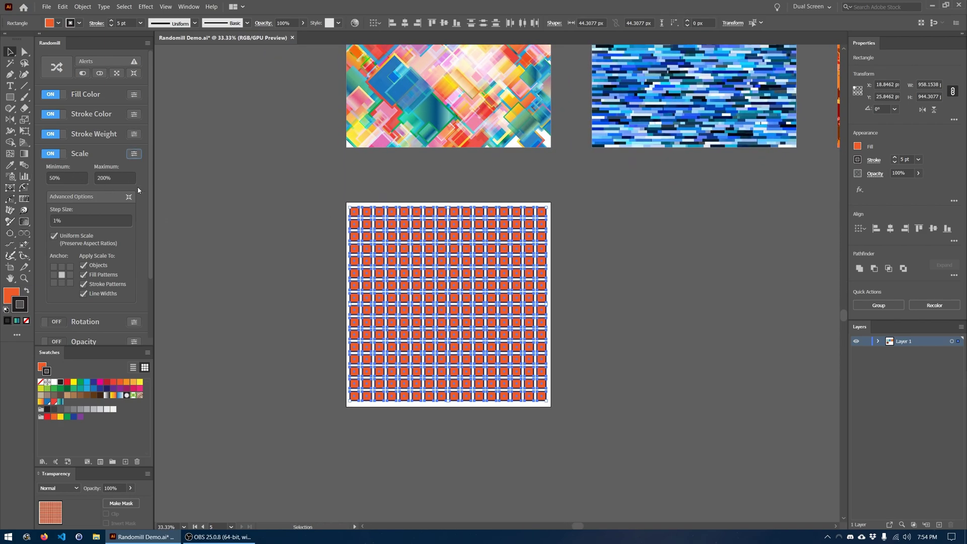
click(135, 154)
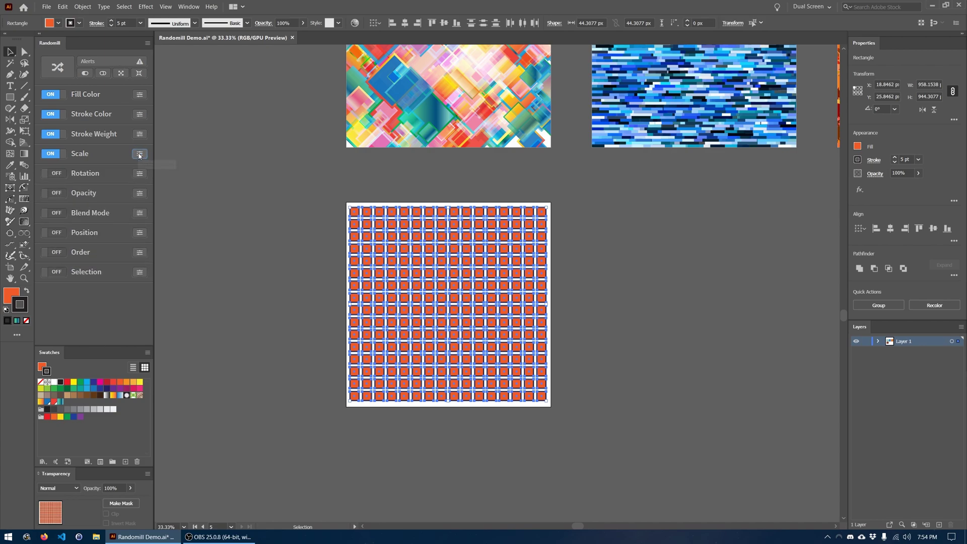
Deselect everything and pan back to the orange grid artboard
scroll(359, 239, up, 5)
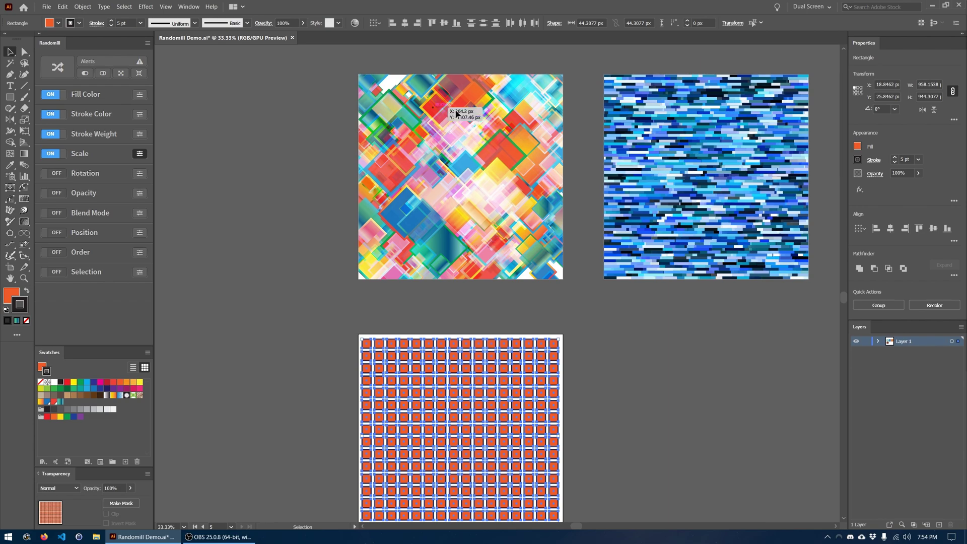
key(ctrl+shift+a)
mouse_move(446, 301)
mouse_down()
mouse_move(441, 277)
mouse_move(441, 296)
mouse_up()
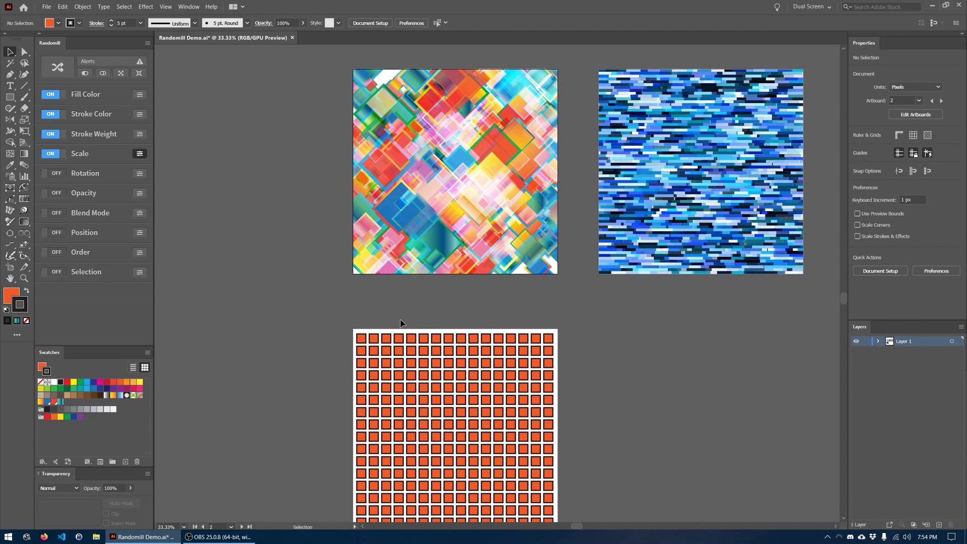
scroll(394, 308, down, 3)
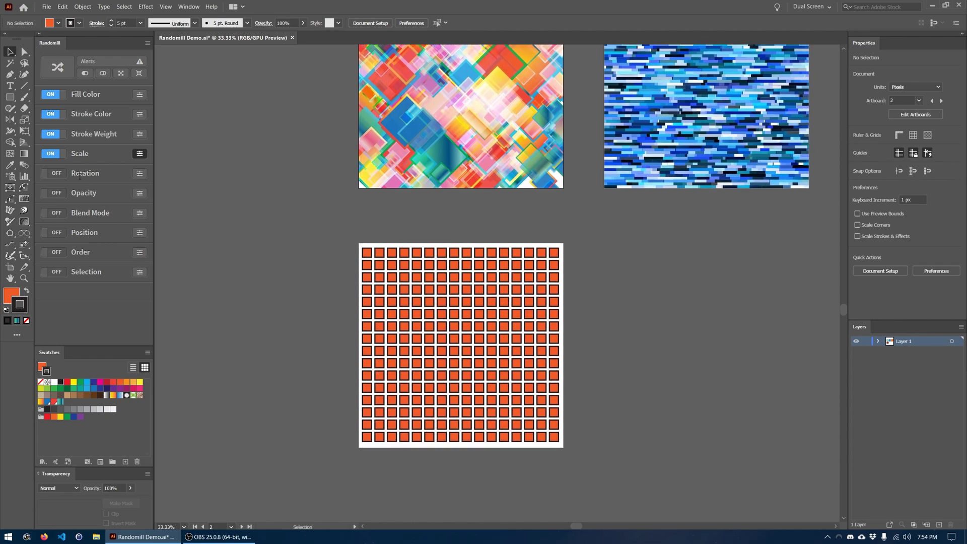
Turn on Randomill rotation for the selected grid, fixed at 45° minimum and maximum
click(80, 177)
click(139, 173)
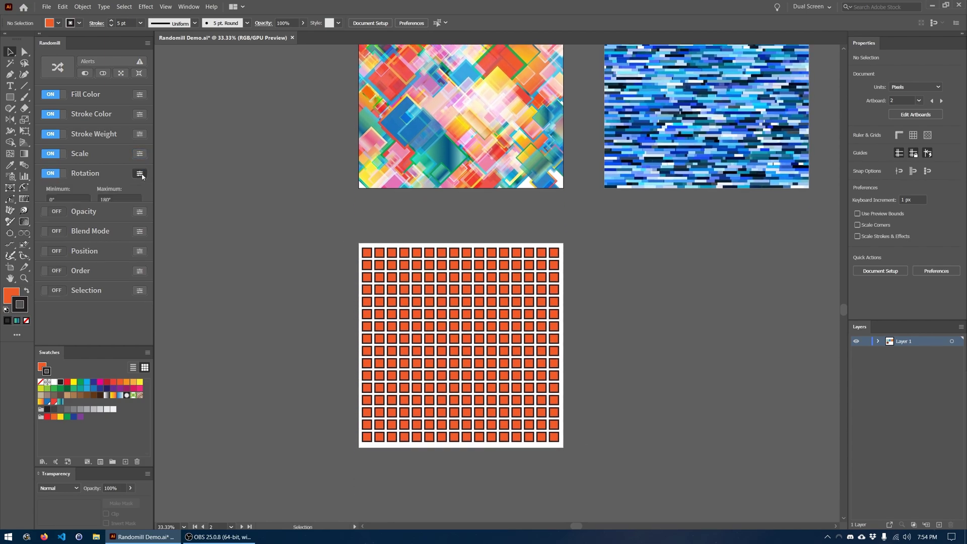
drag(322, 235, 608, 494)
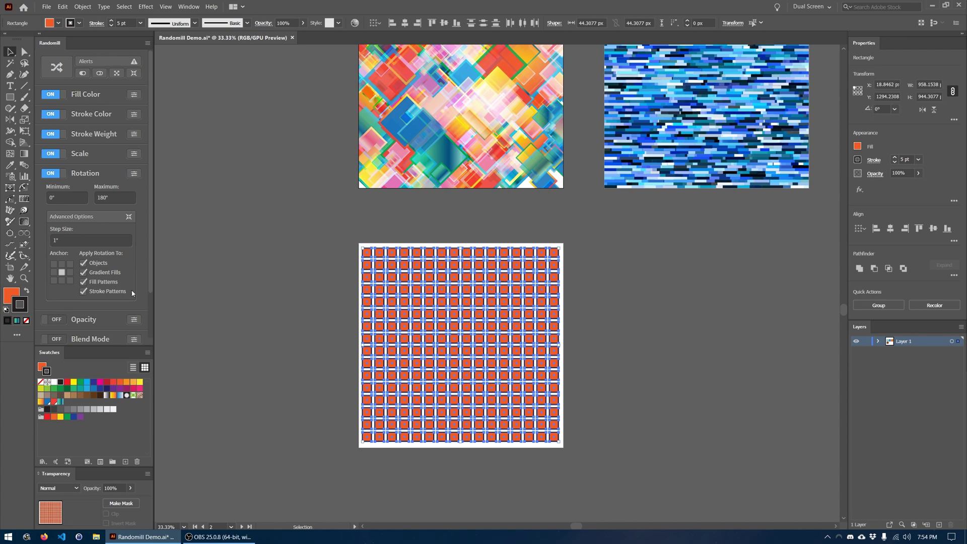
click(64, 196)
text(45)
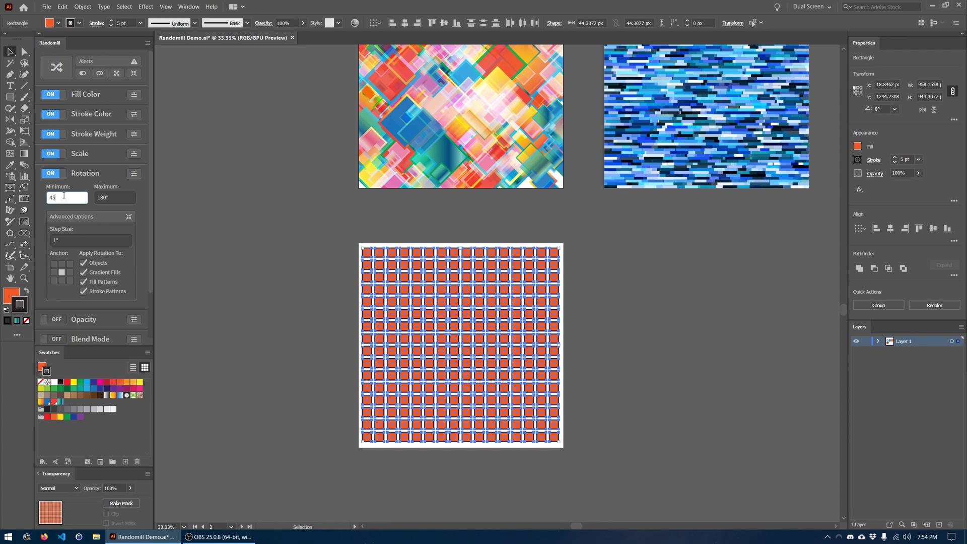
key(Tab)
text(45)
key(Return)
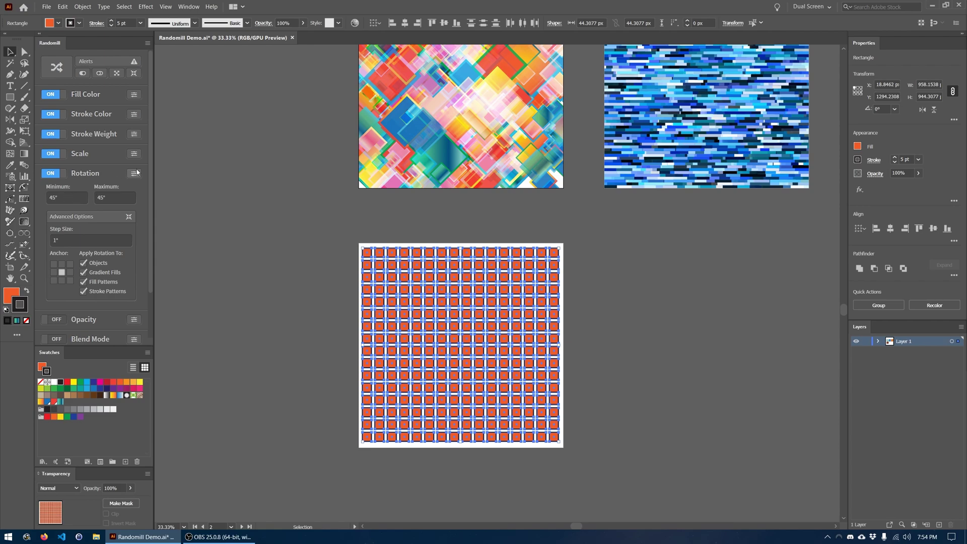
click(134, 173)
Turn on Randomill opacity randomizing with a 65% minimum and 100% maximum
click(69, 195)
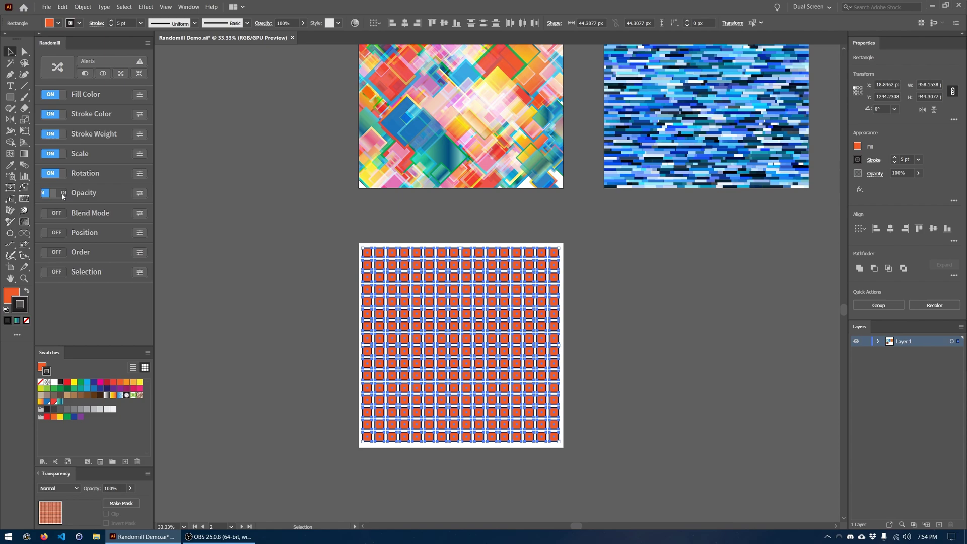
click(140, 194)
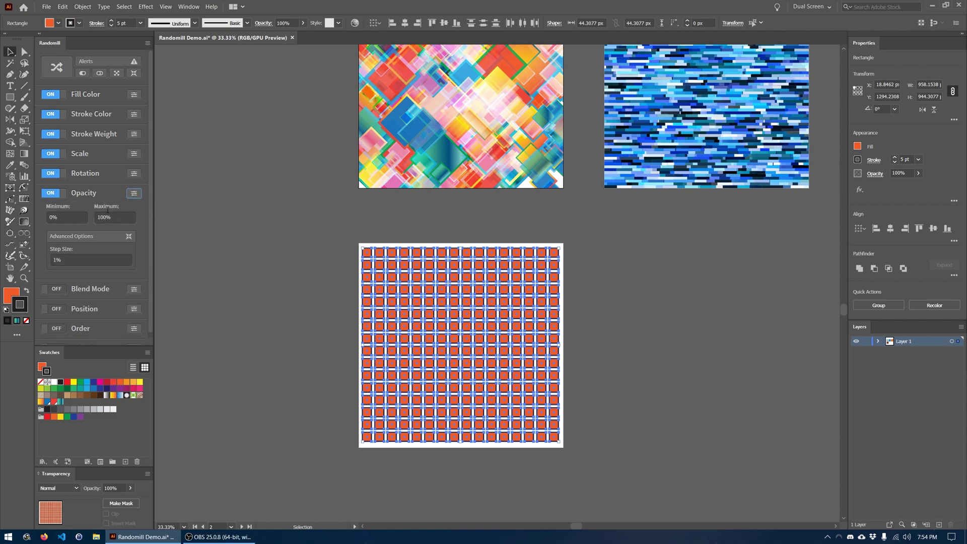
click(68, 218)
text(65)
key(Tab)
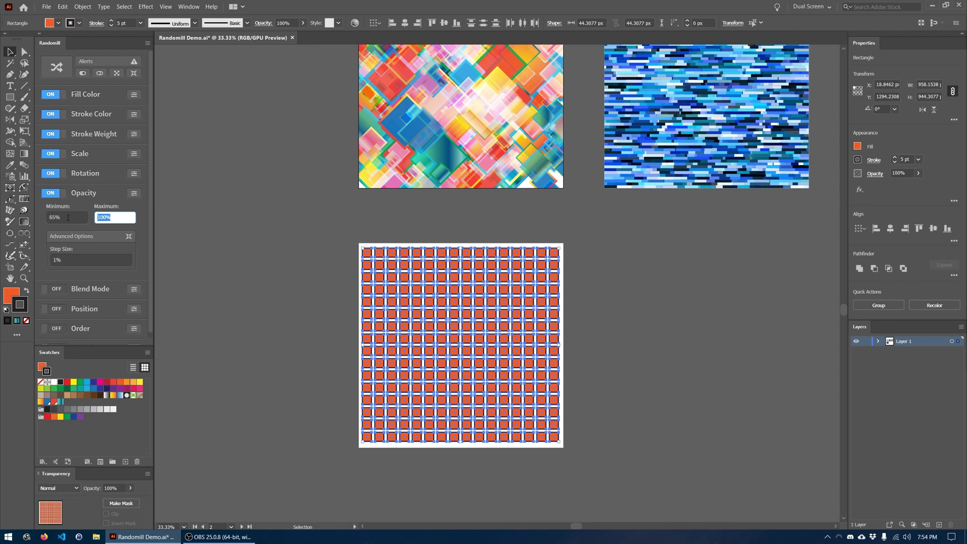
click(134, 193)
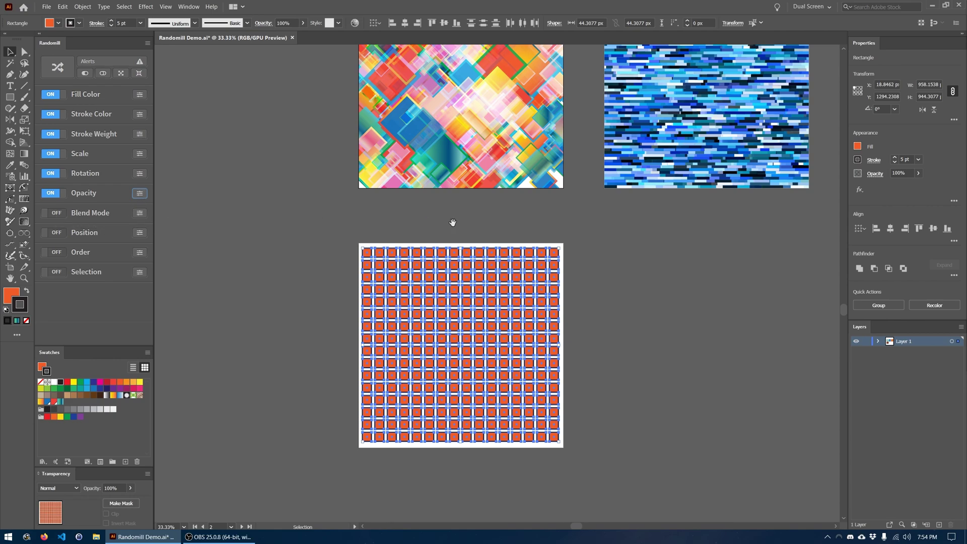
drag(451, 220, 453, 348)
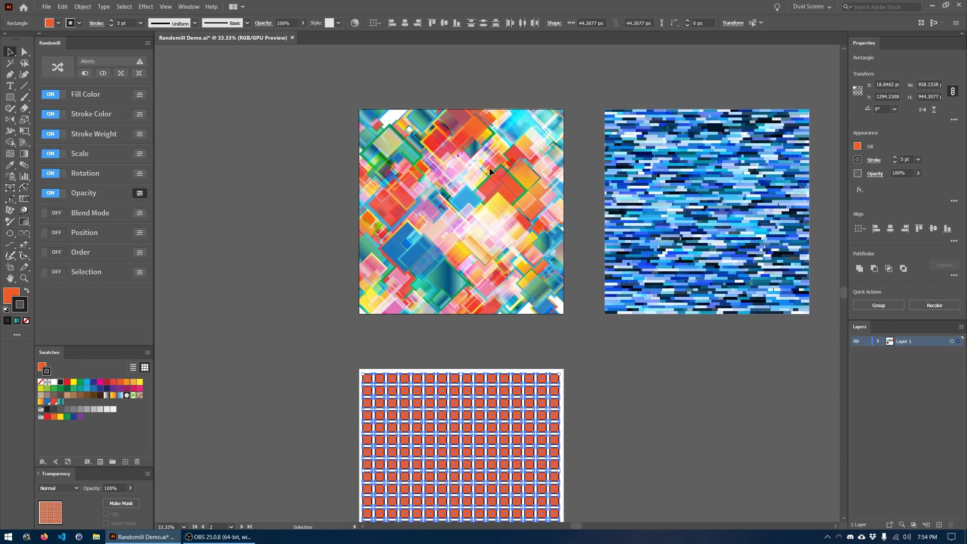
scroll(472, 207, up, 1)
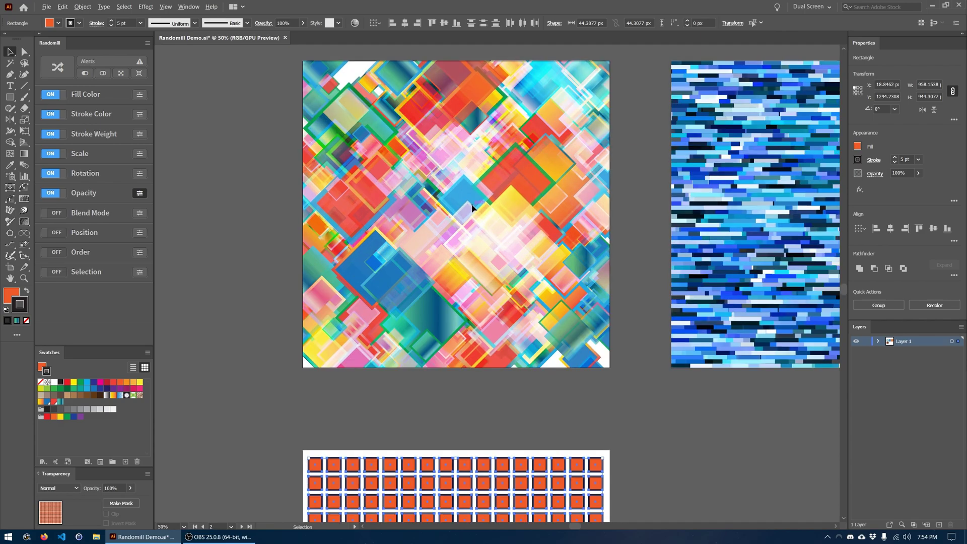
scroll(472, 207, down, 1)
scroll(468, 369, down, 3)
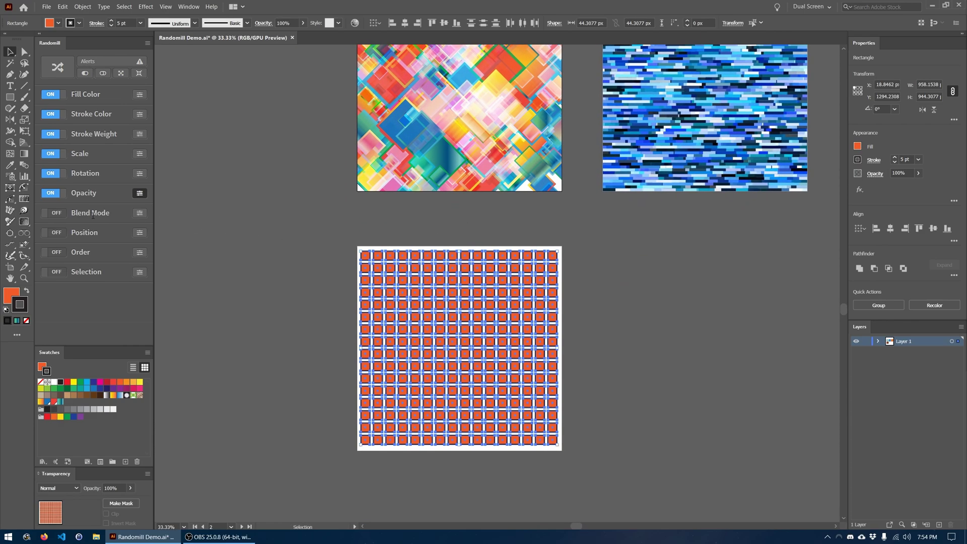
Turn on Randomill Blend Mode, limited to Normal, Lighten, Screen and Overlay only
click(56, 213)
click(139, 213)
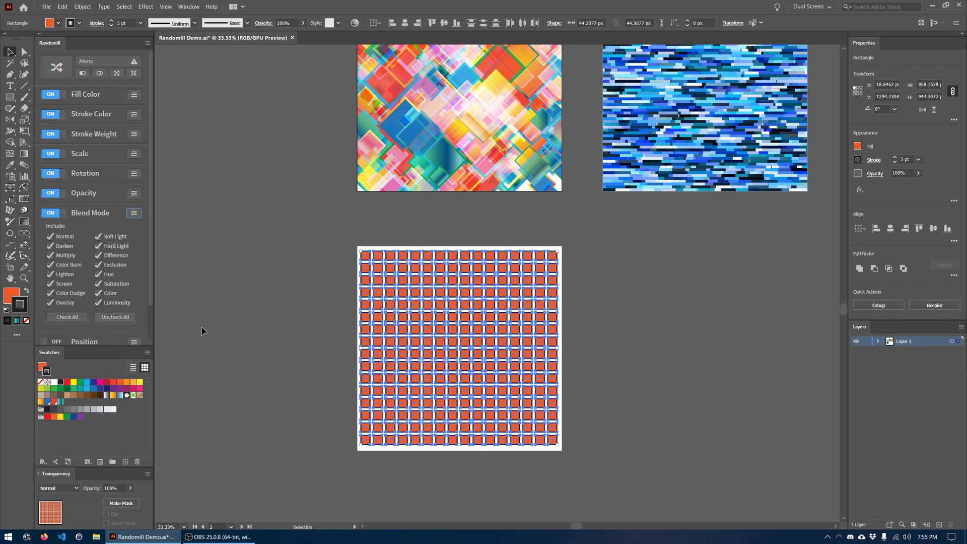
click(118, 321)
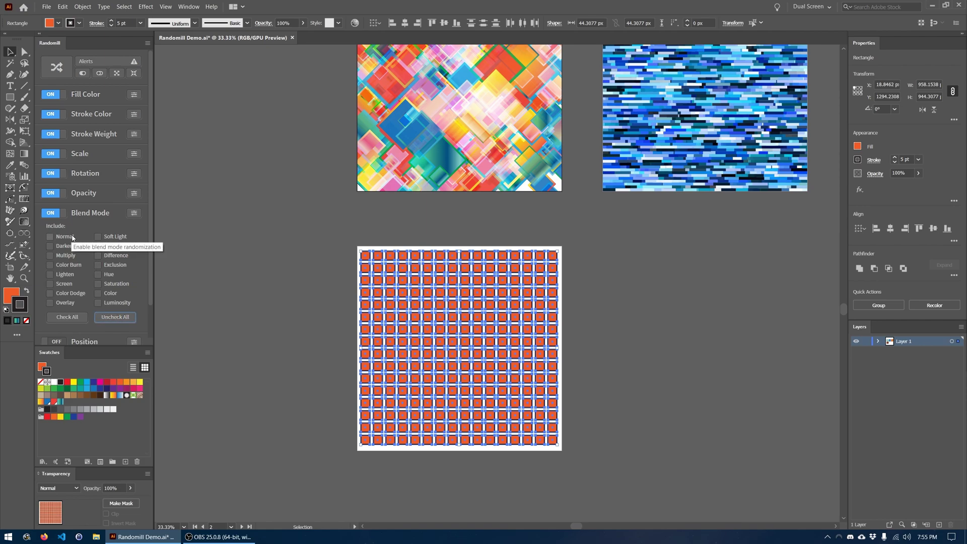
click(72, 238)
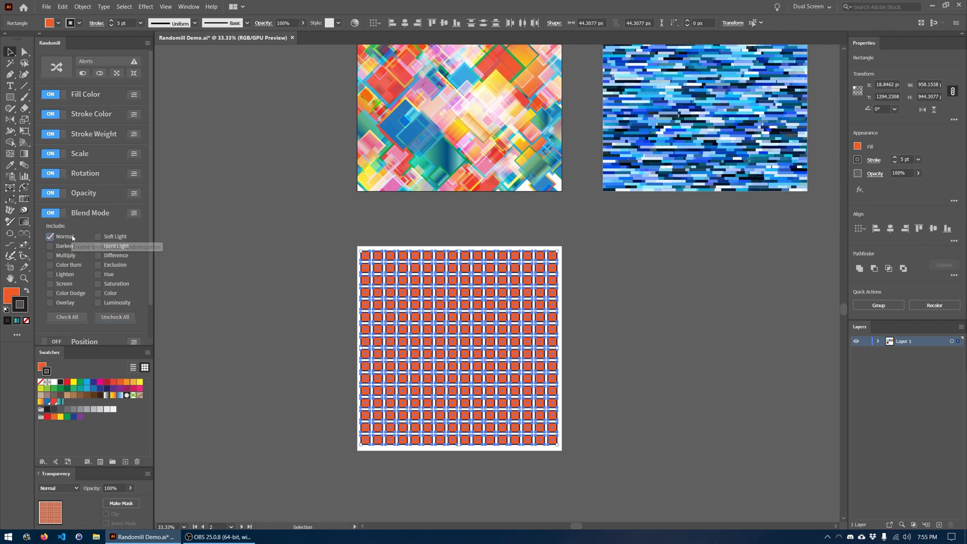
click(71, 275)
click(71, 287)
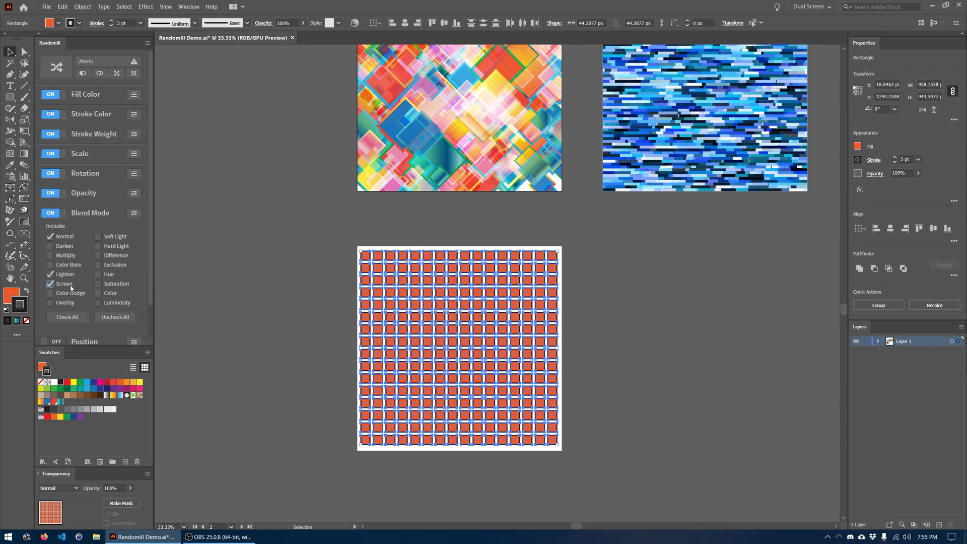
click(69, 306)
click(139, 214)
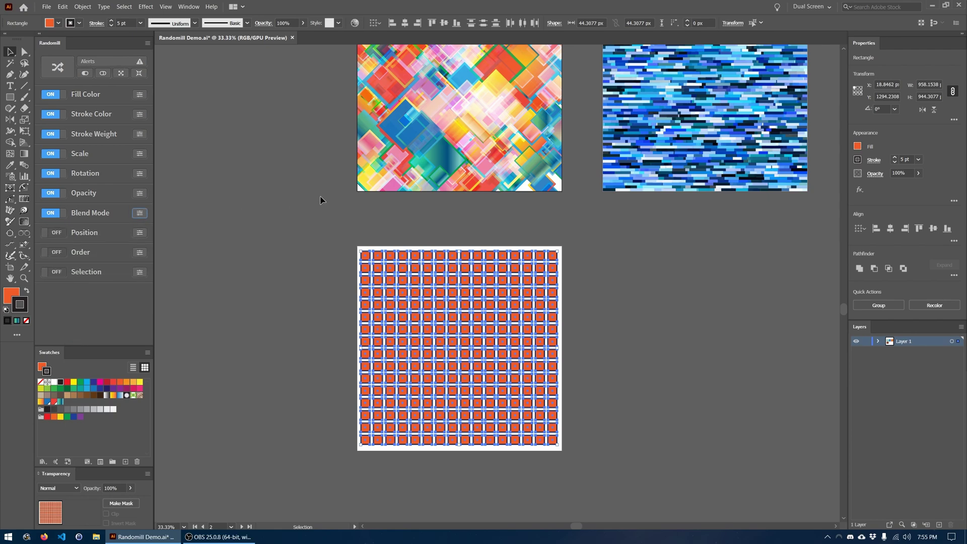
Turn on Randomill Position with −72 to 72 pt horizontal and vertical offset ranges
drag(323, 199, 331, 286)
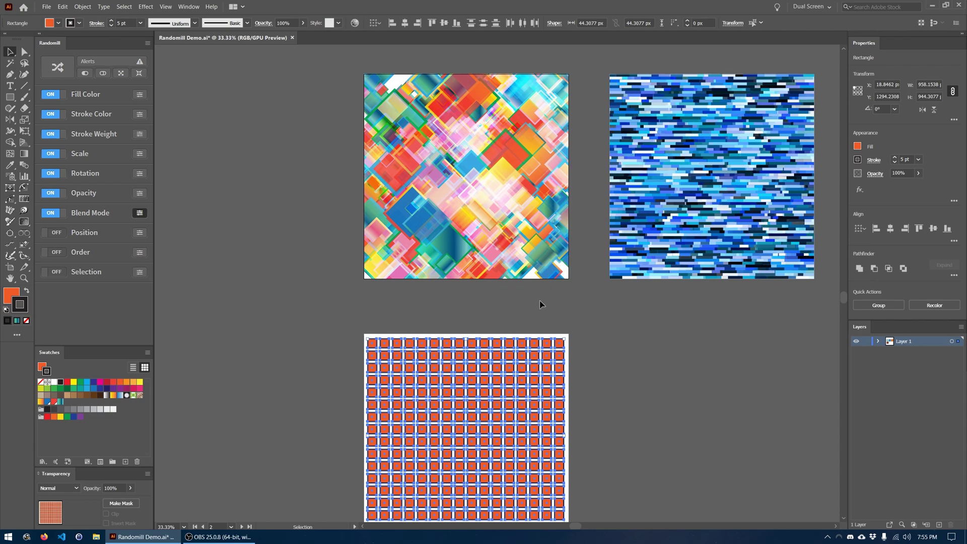
drag(556, 331, 561, 274)
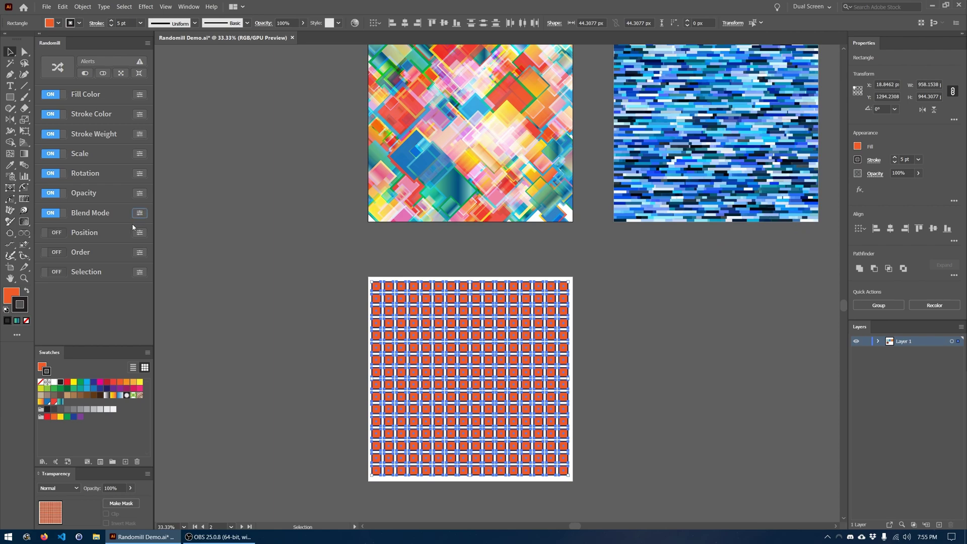
click(60, 233)
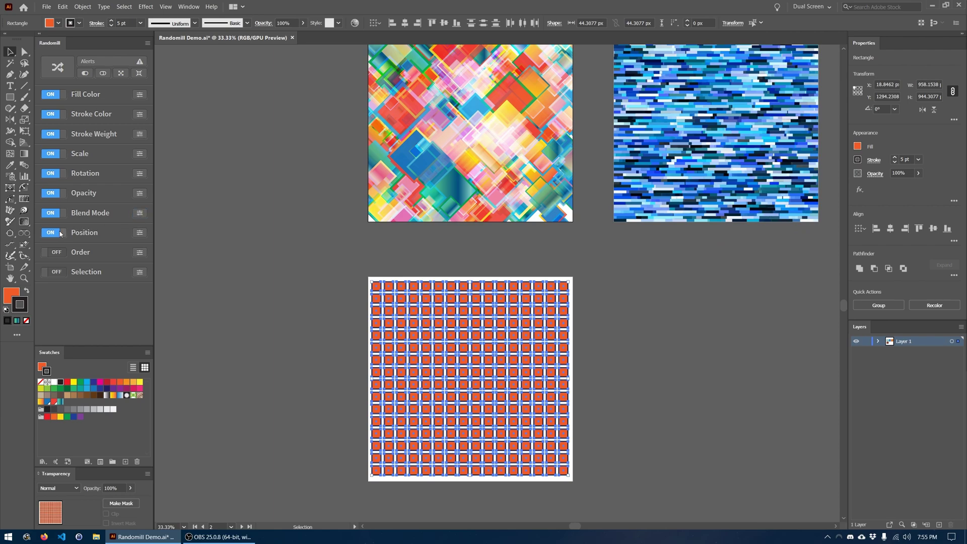
click(136, 233)
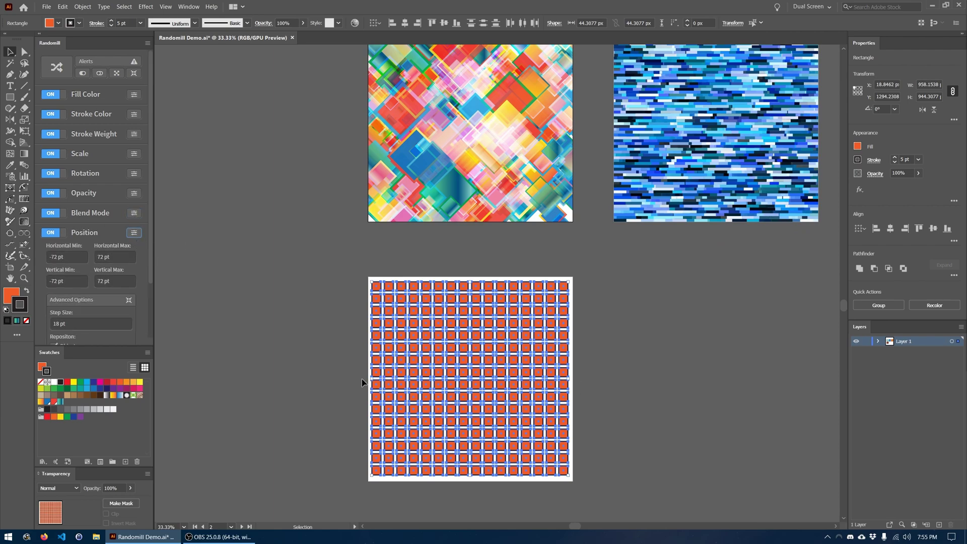
drag(346, 379, 339, 334)
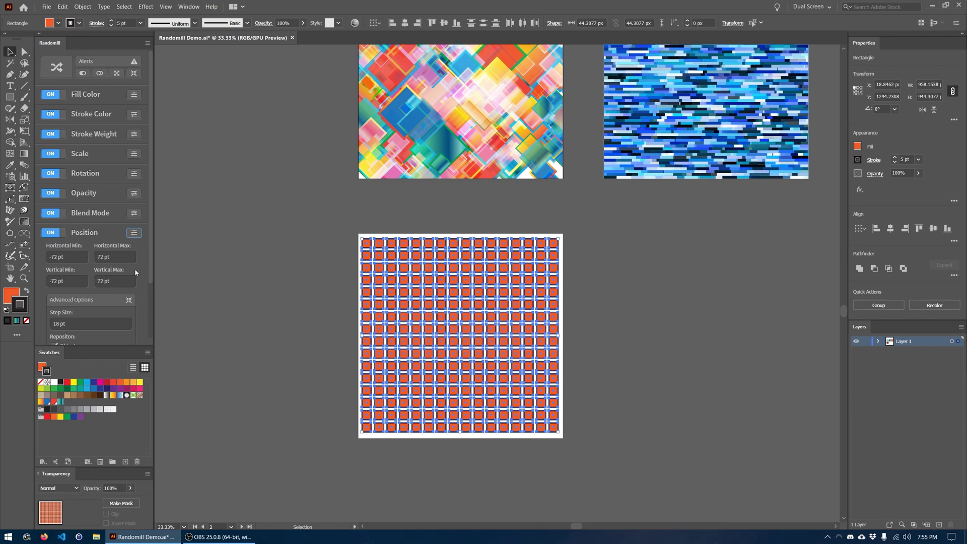
scroll(136, 273, down, 2)
click(134, 186)
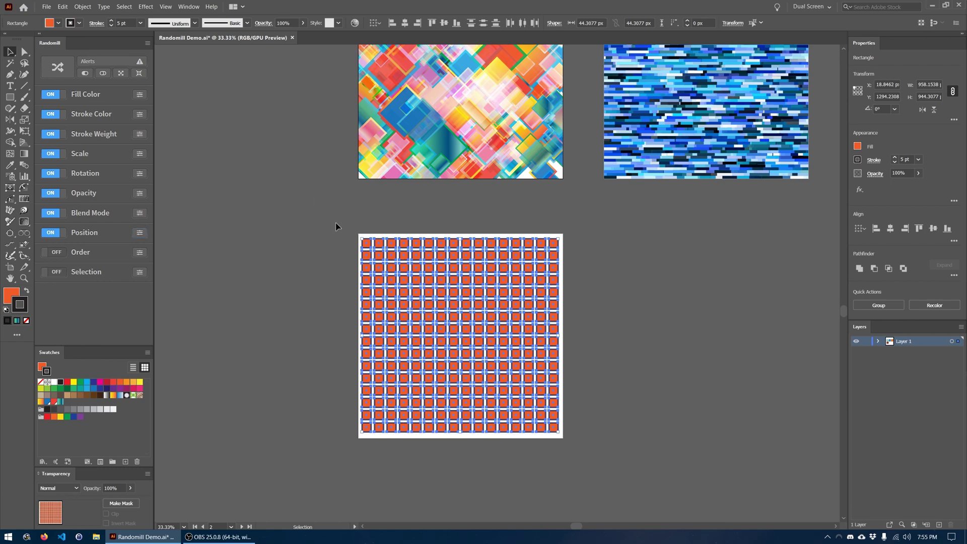
drag(326, 225, 582, 458)
click(60, 71)
click(337, 307)
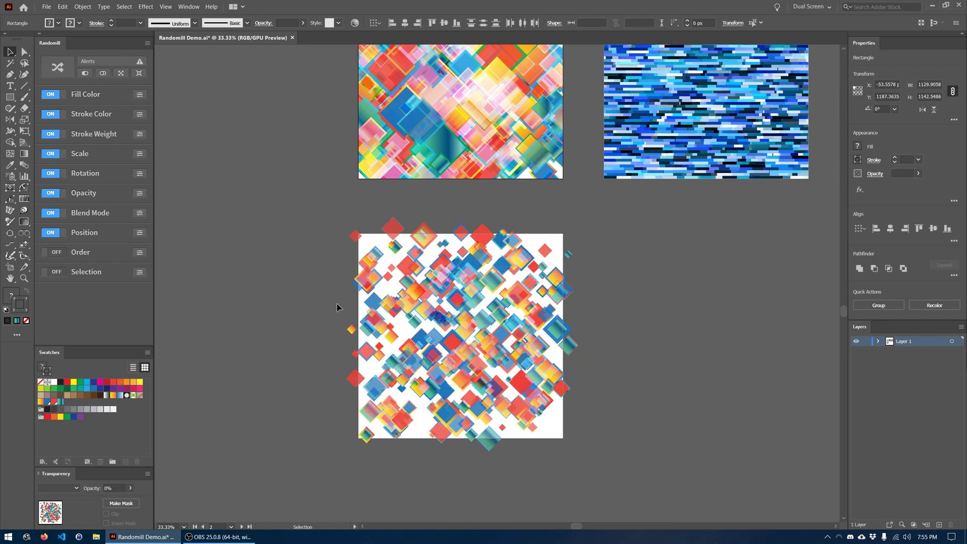
scroll(523, 318, up, 1)
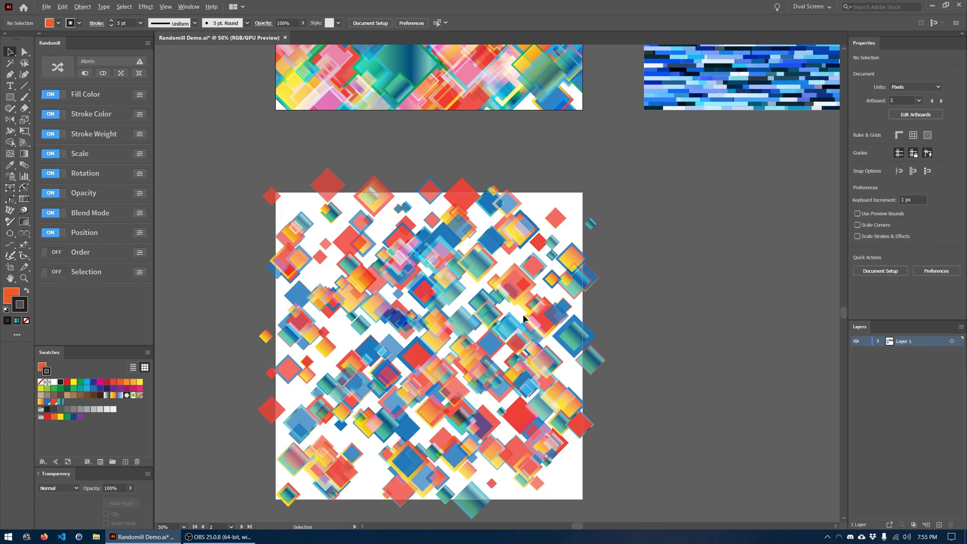
drag(524, 372, 557, 344)
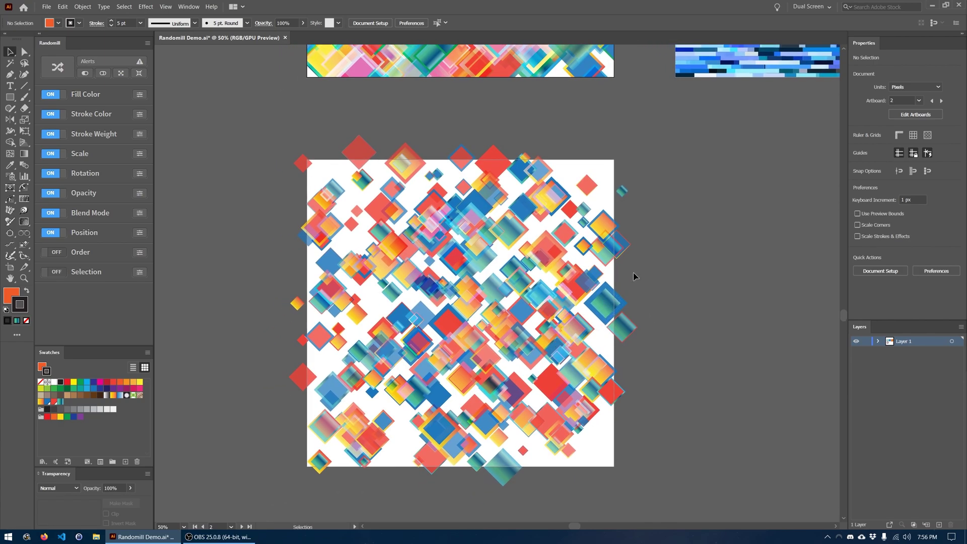
scroll(574, 308, down, 1)
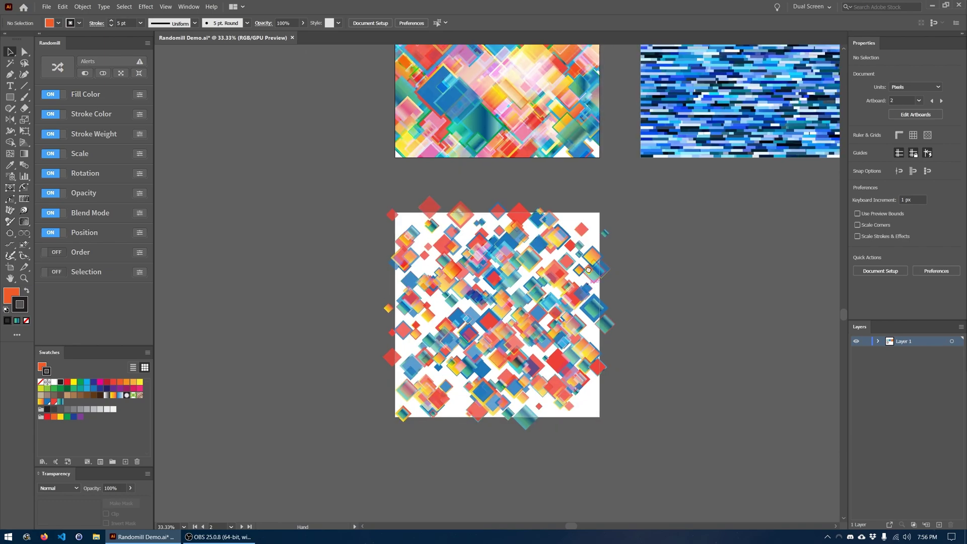
drag(588, 270, 580, 318)
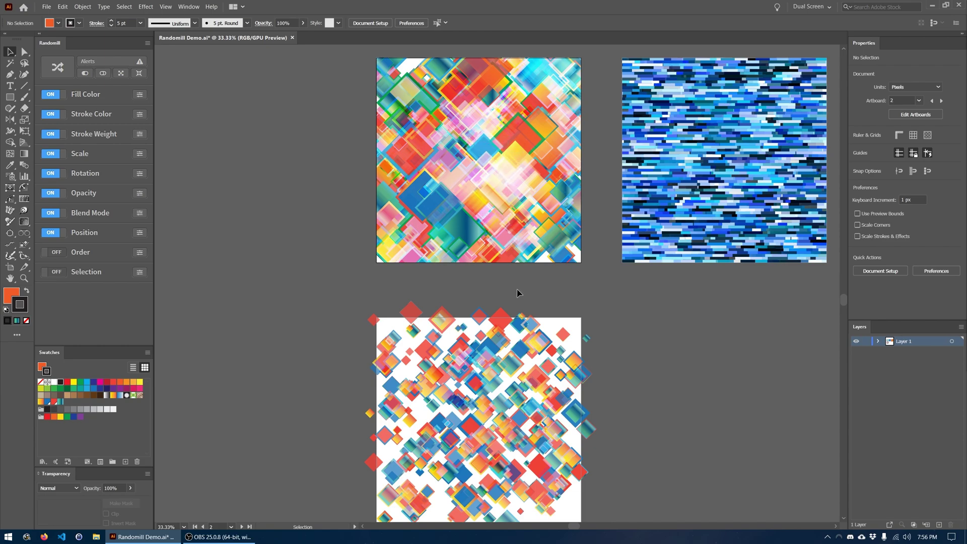
drag(518, 278, 530, 215)
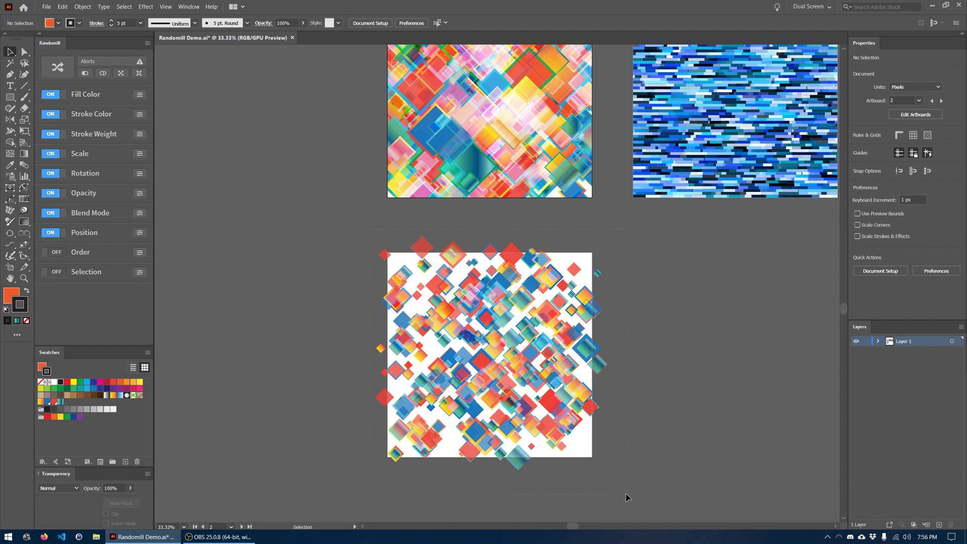
Select all diamonds and reset Randomill to Scale only, with a 100% minimum
key(ctrl+a)
click(103, 74)
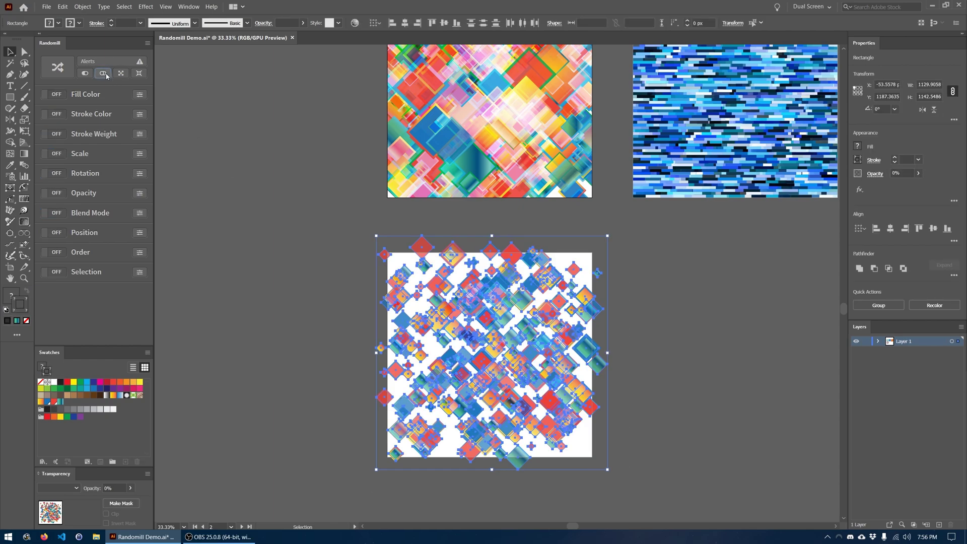
click(57, 153)
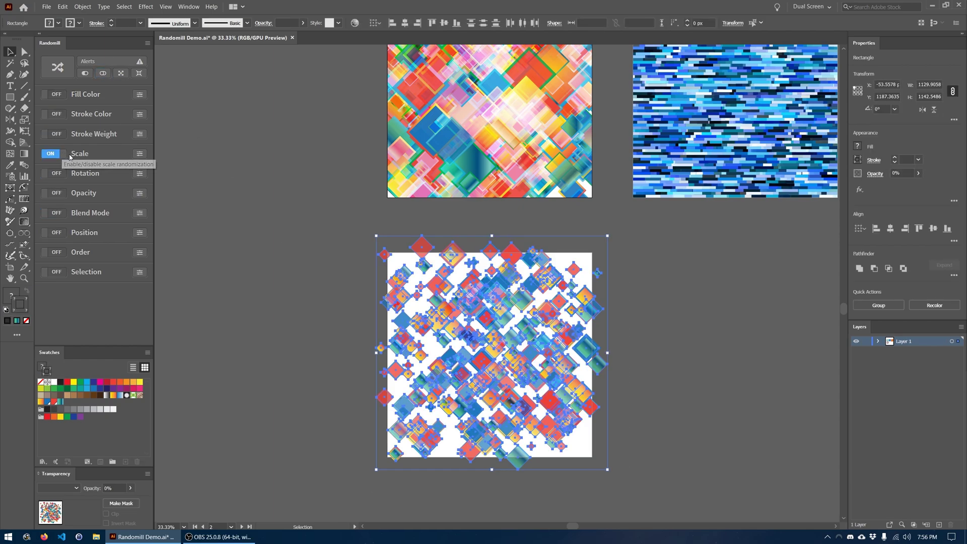
click(134, 154)
click(77, 177)
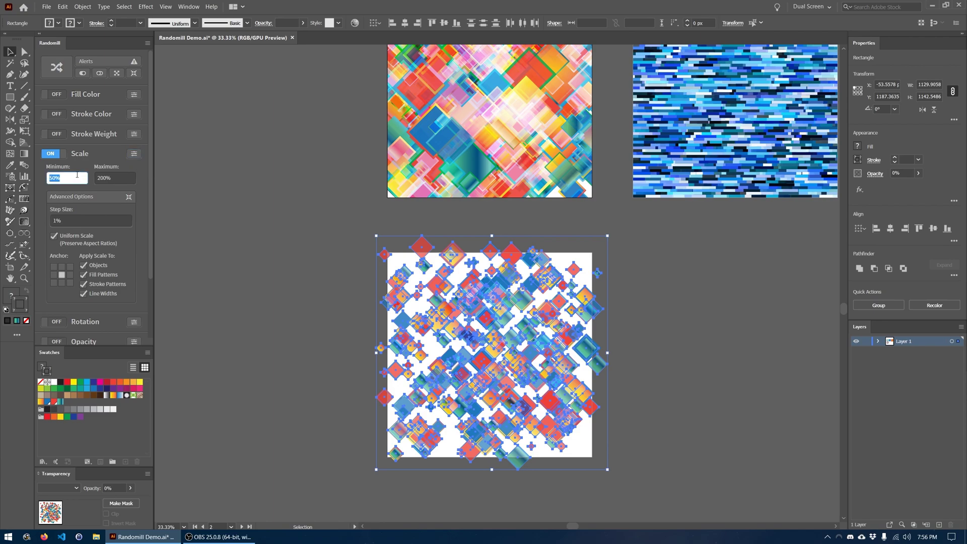
text(100)
key(Return)
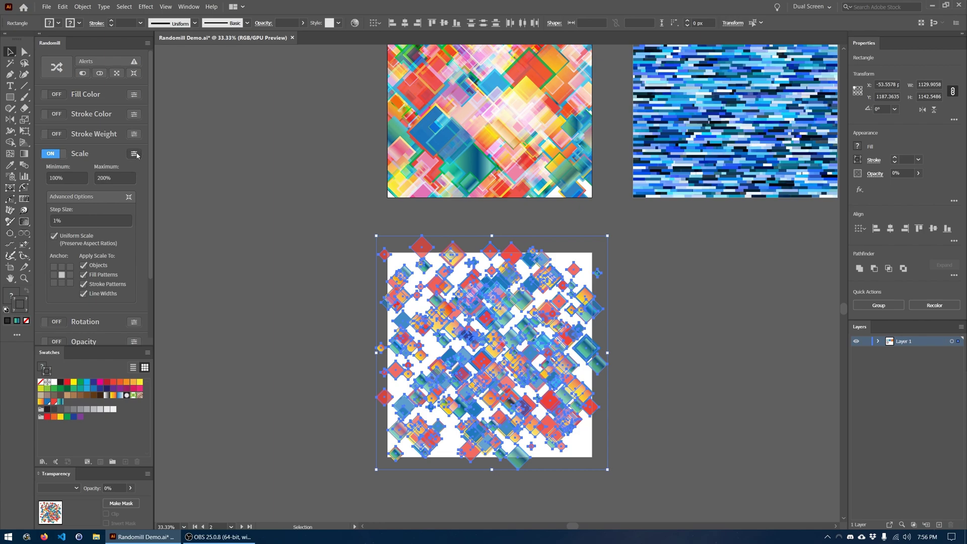
click(134, 154)
Randomize the diamonds' scale between 100% and 200%, then deselect
click(64, 76)
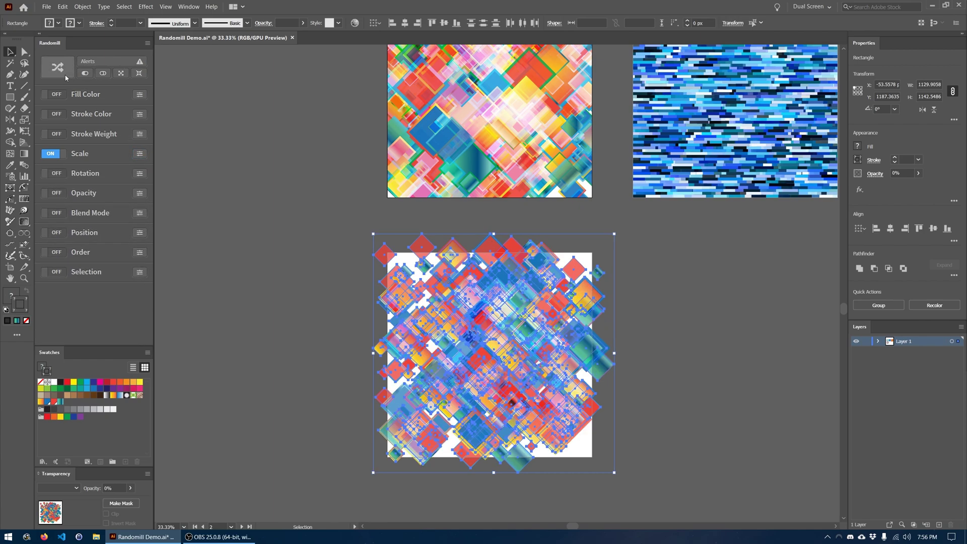
click(279, 312)
key(space)
drag(323, 338, 293, 324)
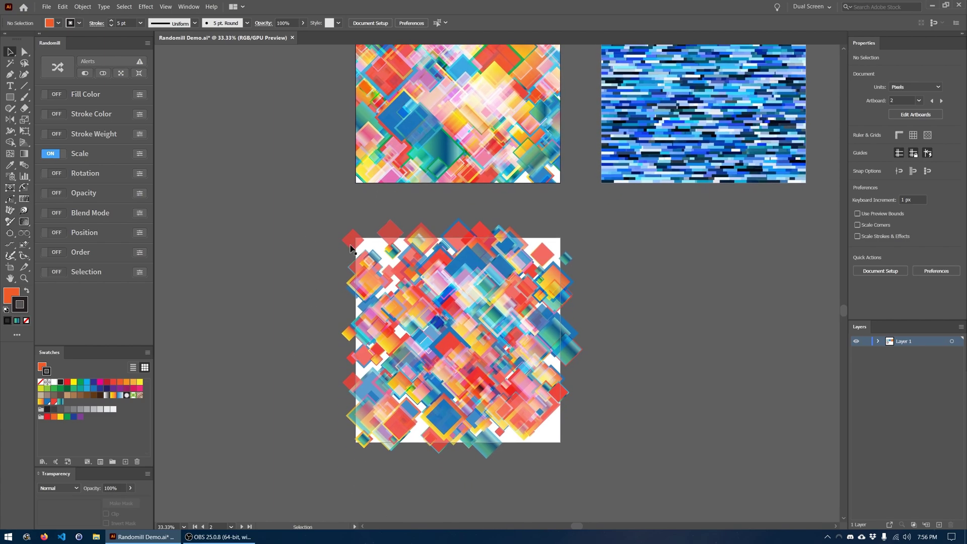
Select the lower artboard's diamonds and switch Randomill from Scale to Position
drag(612, 478, 335, 214)
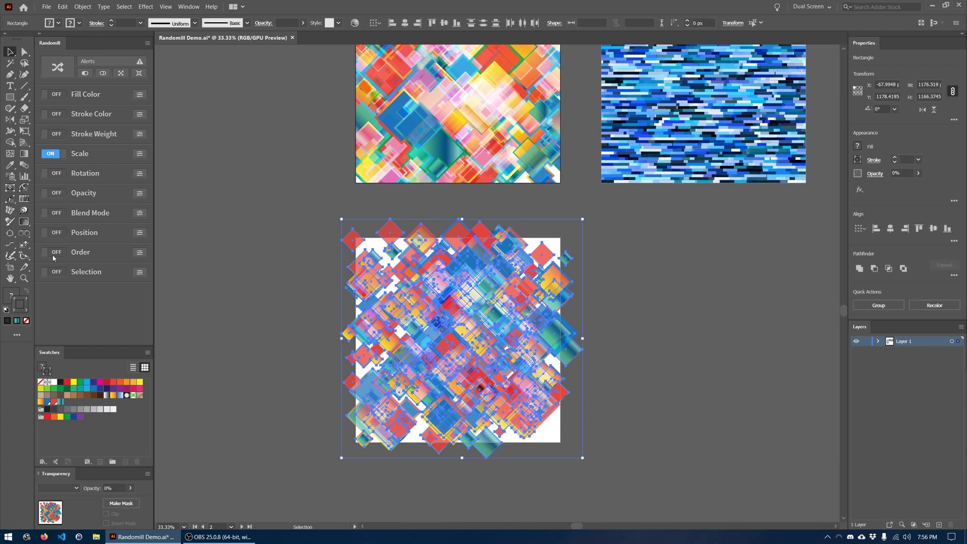
click(50, 153)
click(50, 232)
click(140, 232)
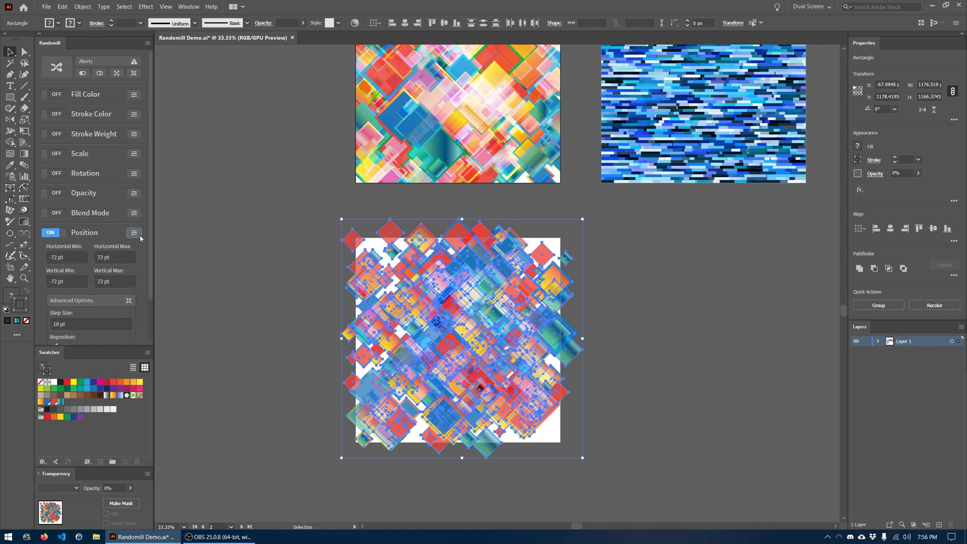
click(139, 232)
Randomize the diamonds' positions, deselect, then reselect all the lower artwork
click(64, 73)
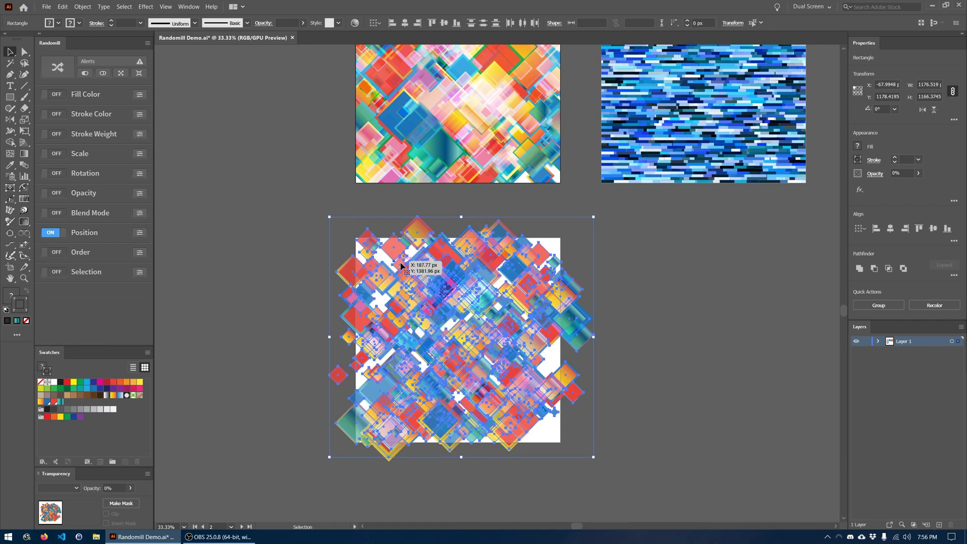
click(656, 328)
drag(635, 392, 632, 376)
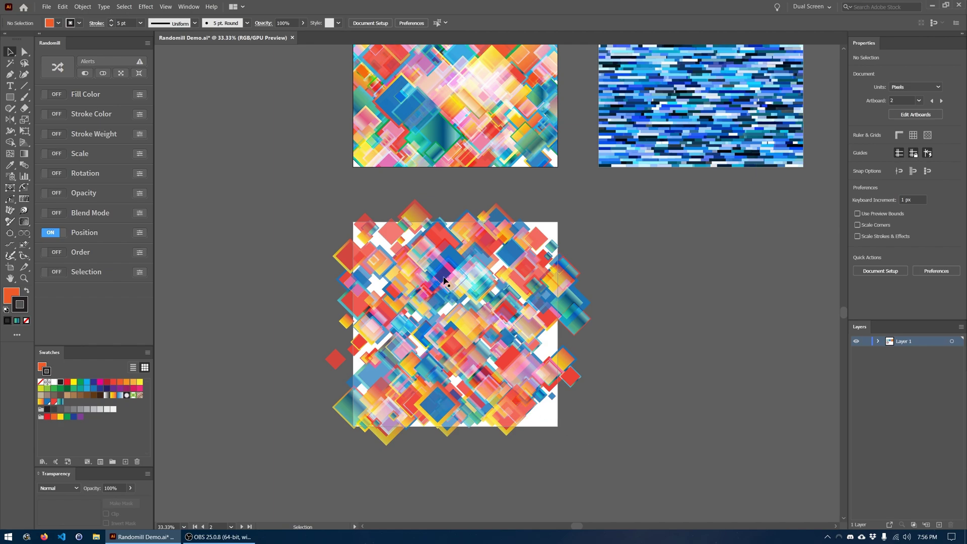
drag(534, 283, 539, 310)
drag(627, 473, 321, 223)
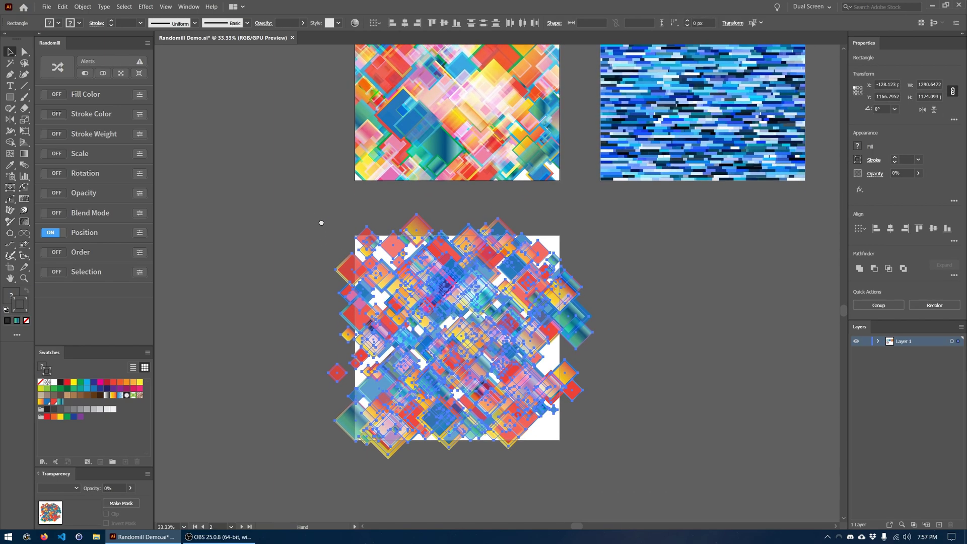
Turn off Position and have Randomill randomly select 25% of the diamonds
click(50, 233)
click(140, 272)
click(50, 271)
click(64, 297)
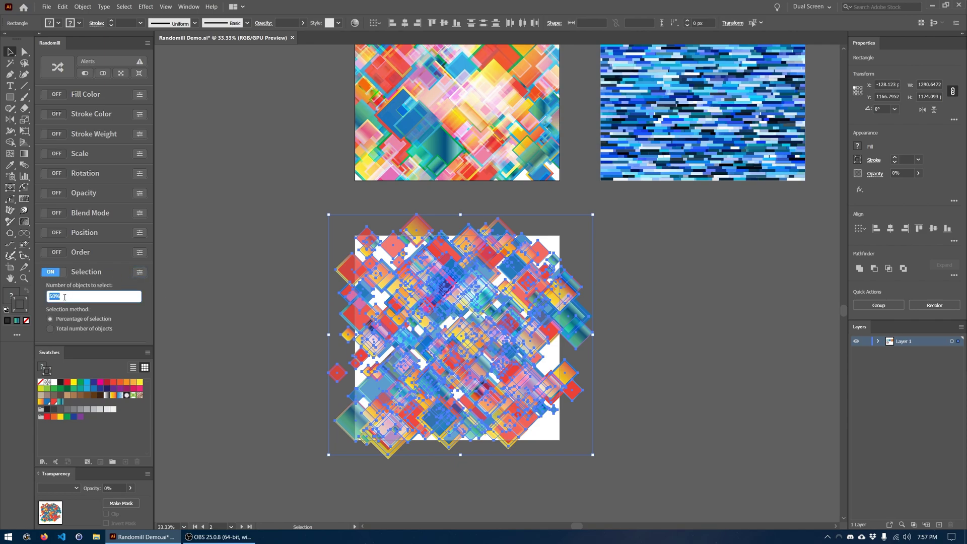
text(25)
key(Return)
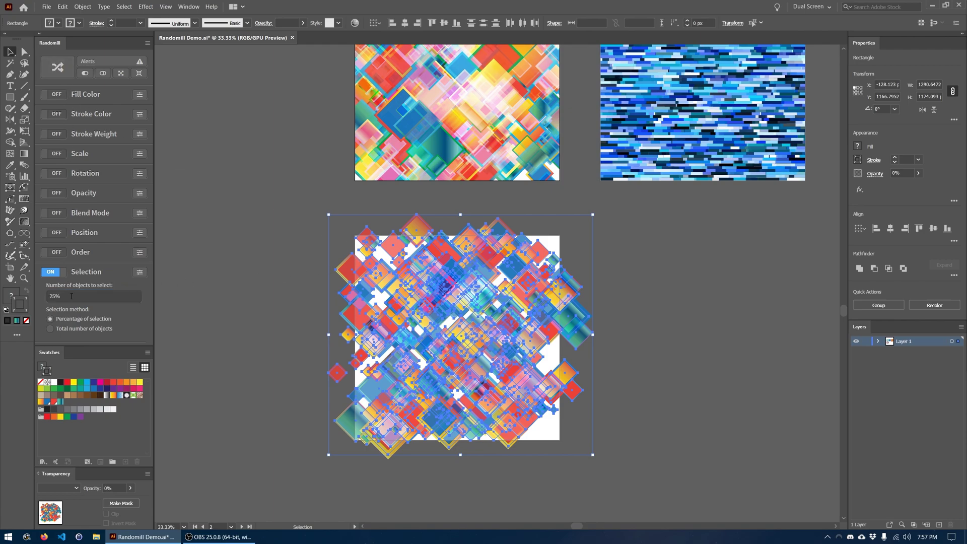
click(57, 73)
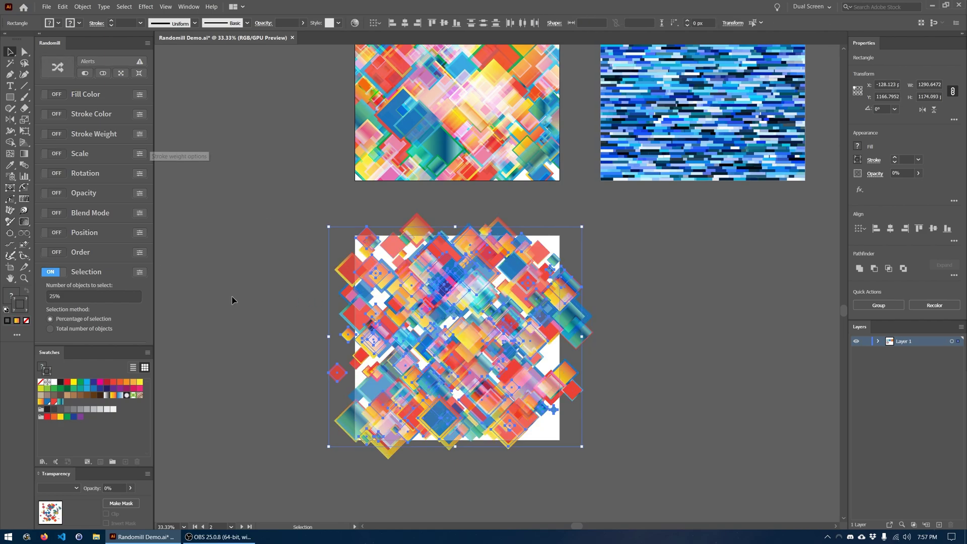
Rescale that selected quarter by 100–200% using Scale only, then deselect
click(49, 273)
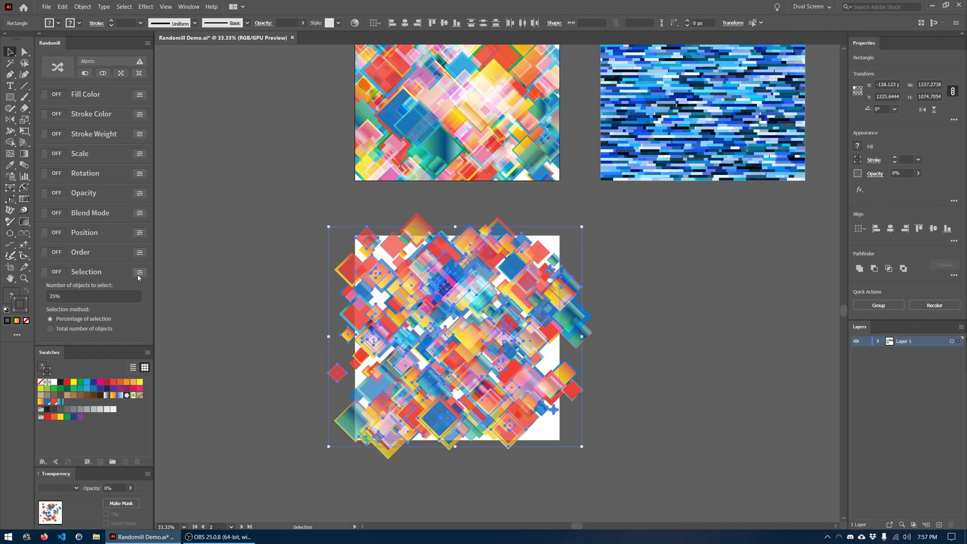
click(60, 154)
click(139, 154)
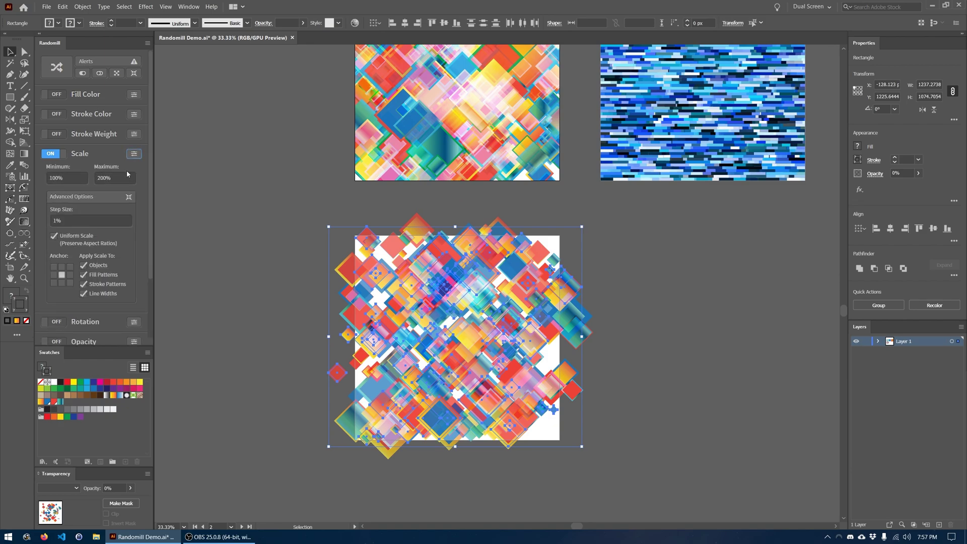
click(56, 67)
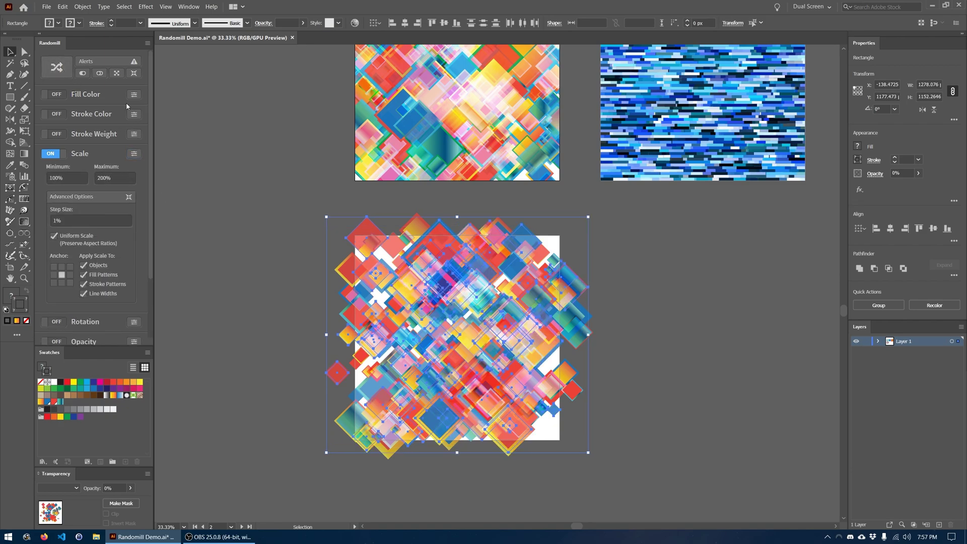
click(637, 331)
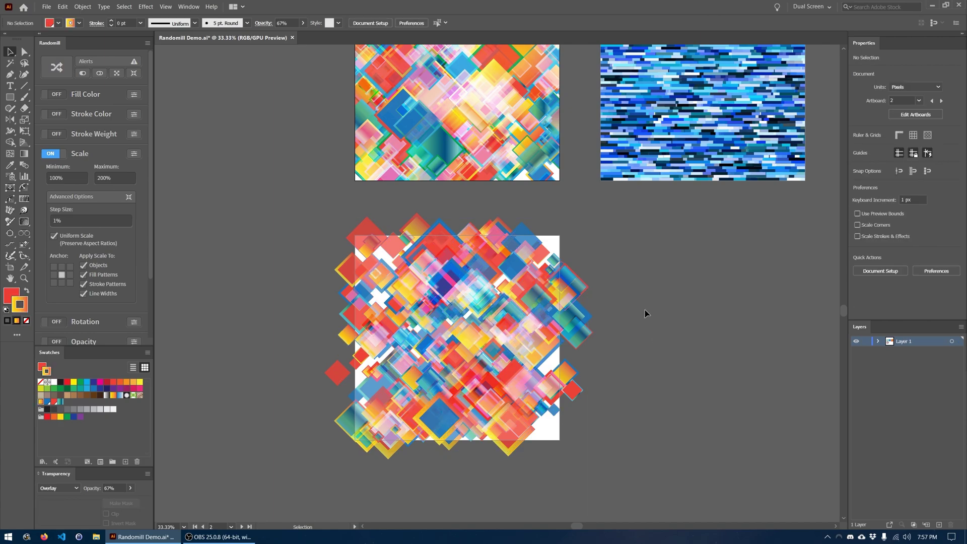
Enlarge the bottom-right diamond so it extends past the artboard's lower edge
drag(645, 314, 639, 447)
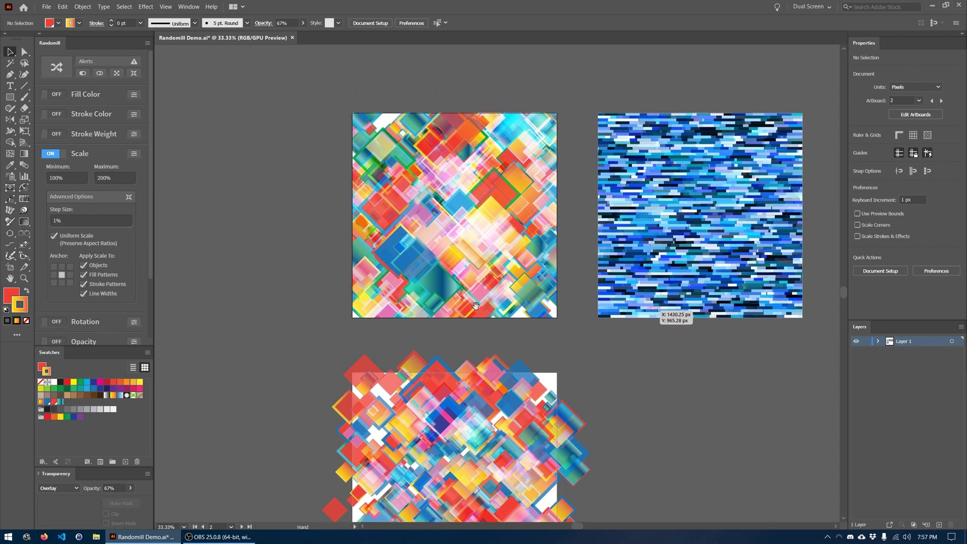
drag(502, 372, 523, 181)
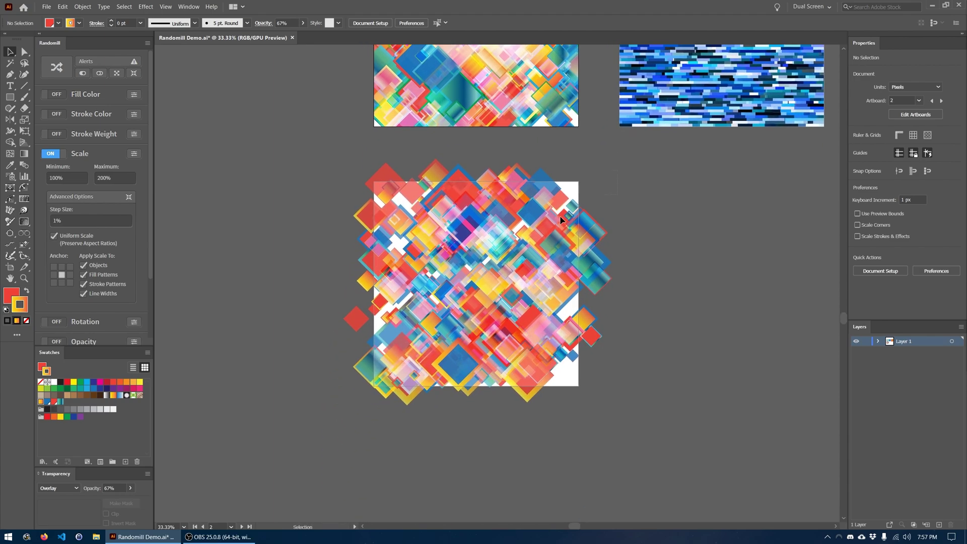
key(ctrl+a)
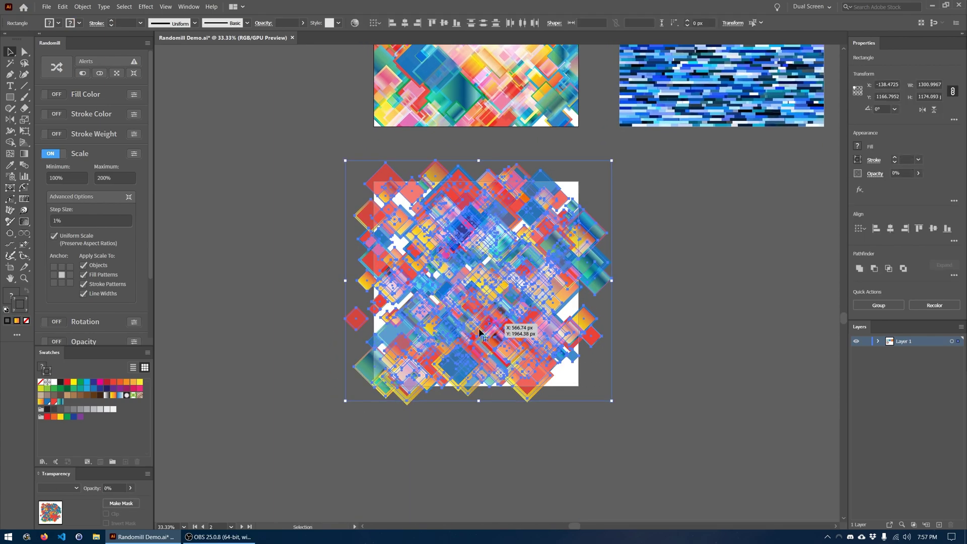
click(646, 281)
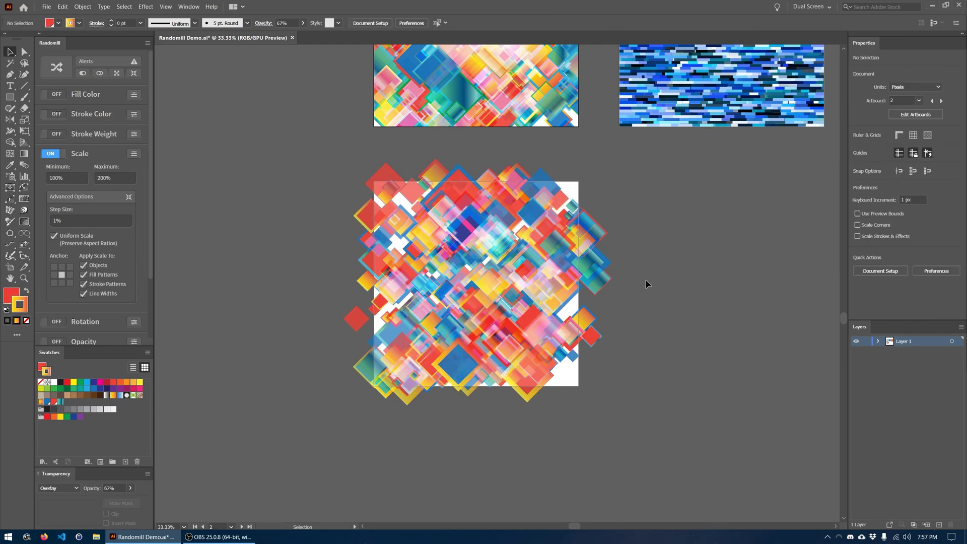
scroll(562, 298, up, 1)
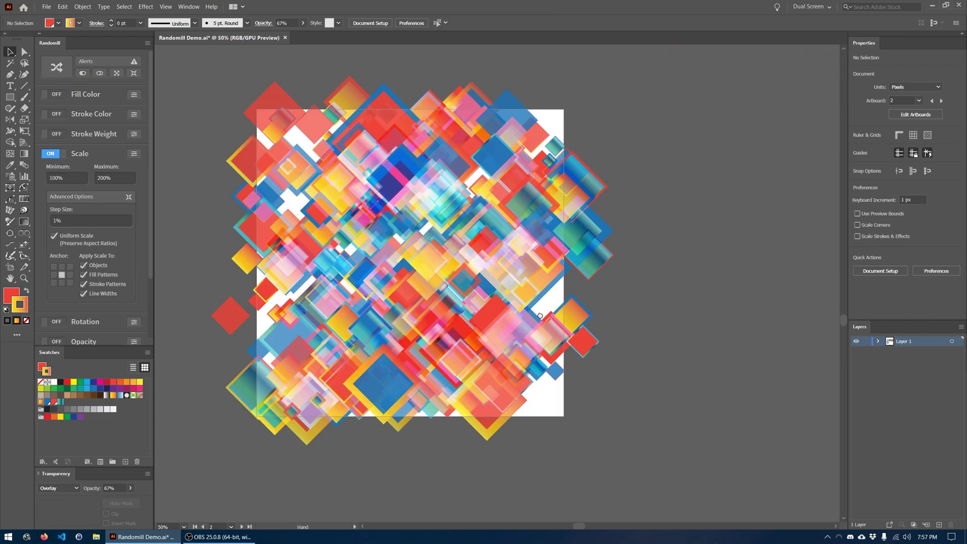
scroll(562, 298, left, 2)
click(530, 437)
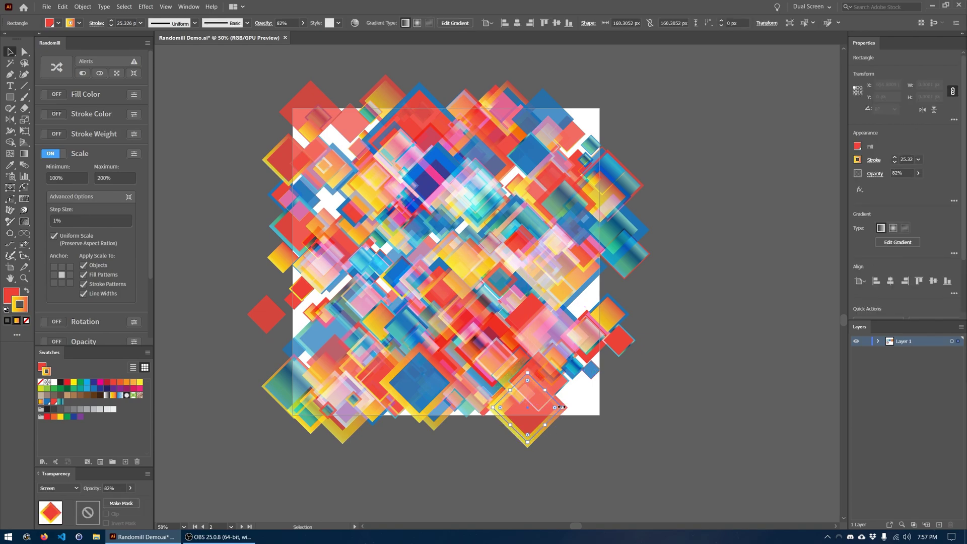
drag(562, 407, 585, 405)
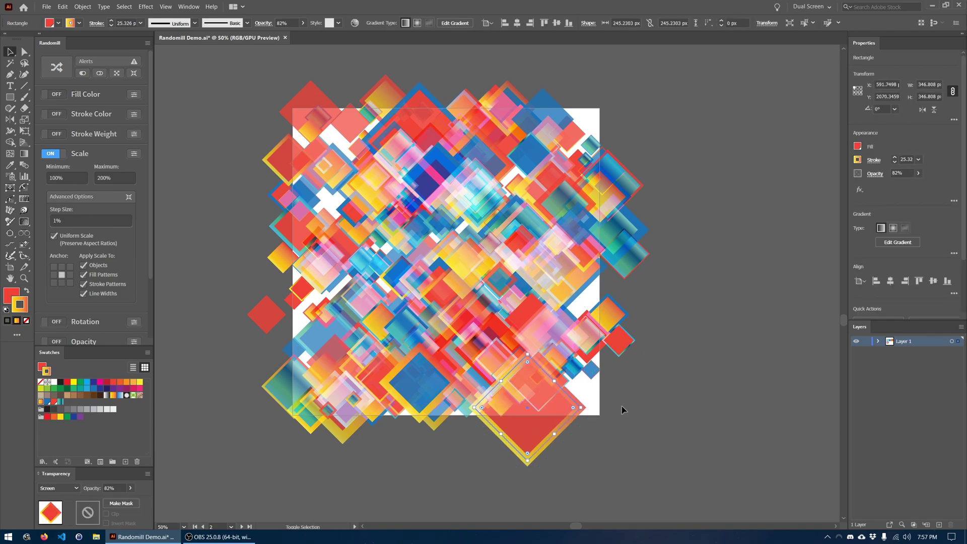
click(630, 395)
scroll(624, 407, down, 1)
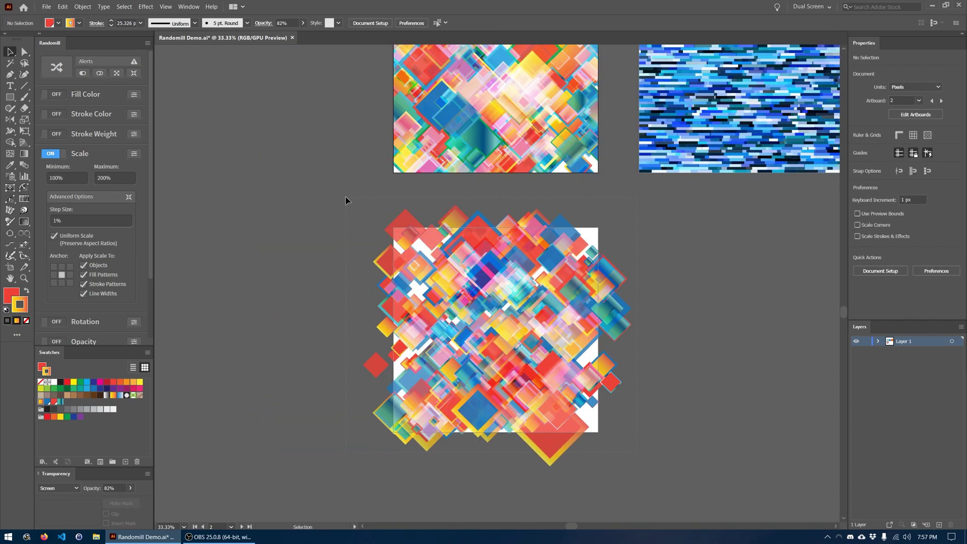
Rotate all the diamond artwork 90° and nudge a small corner diamond down
key(ctrl+alt+a)
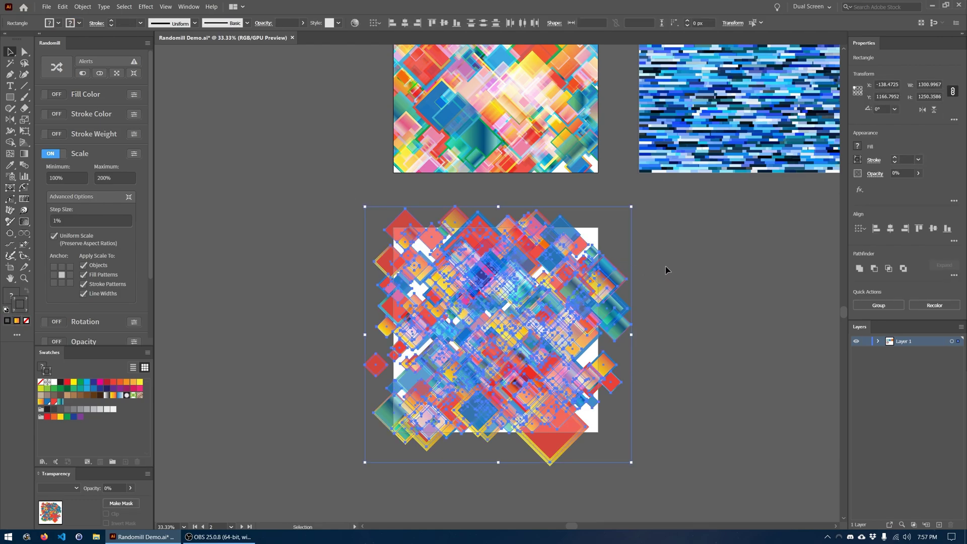
key(ctrl+shift+a)
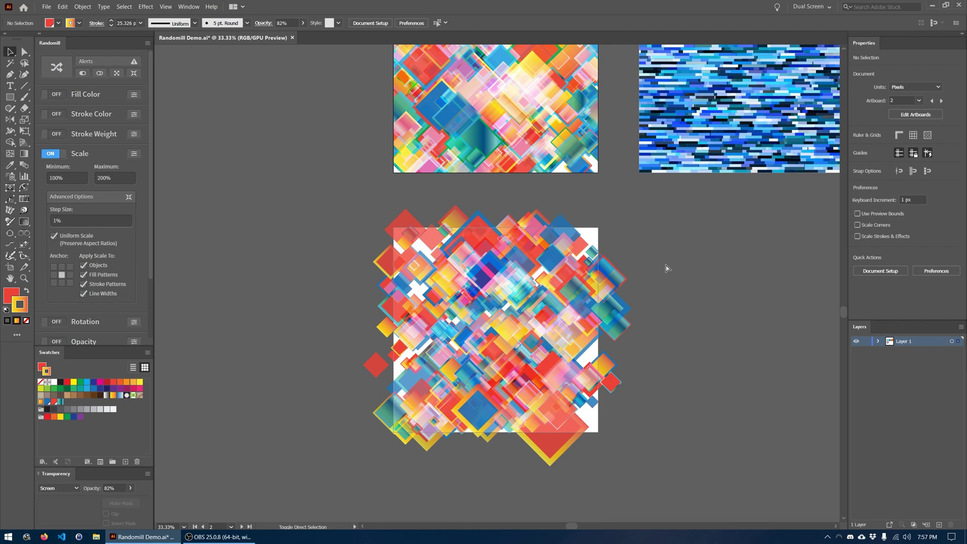
key(ctrl+a)
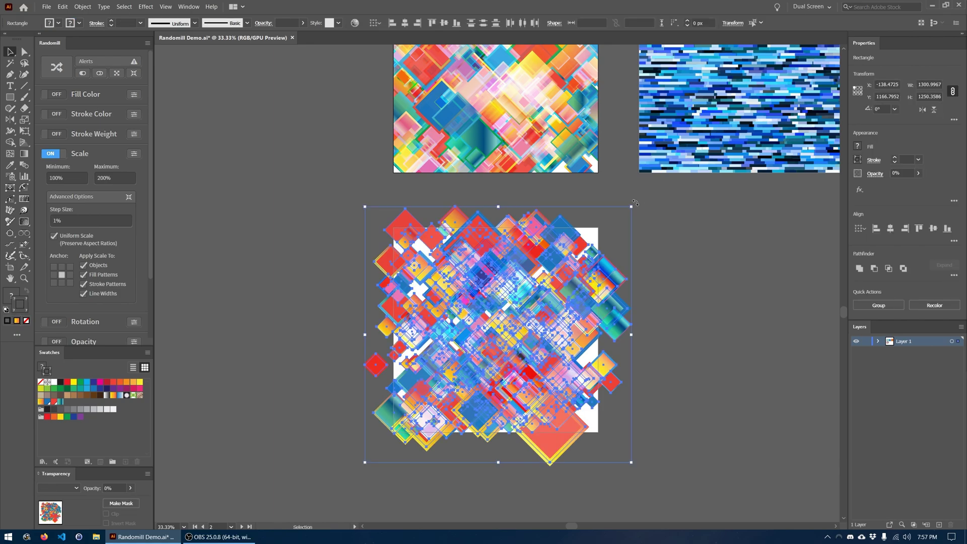
drag(635, 202, 654, 440)
key(ctrl+shift+a)
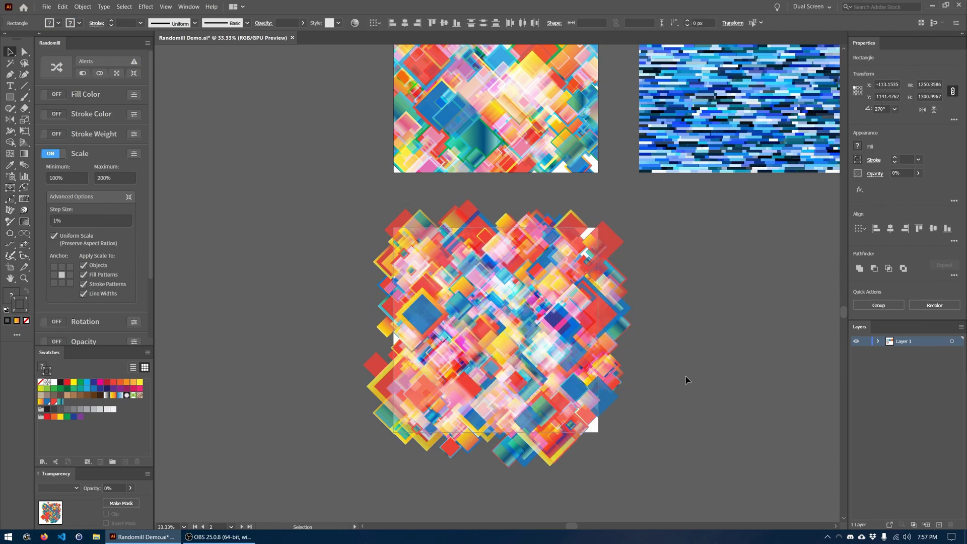
mouse_move(606, 408)
mouse_down()
mouse_move(602, 432)
mouse_move(611, 426)
mouse_up()
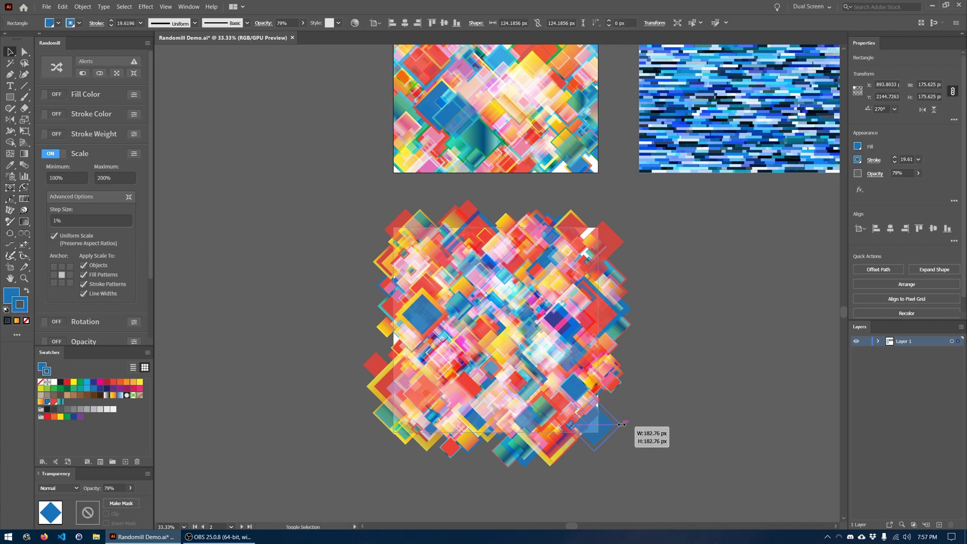
key(ctrl+shift+a)
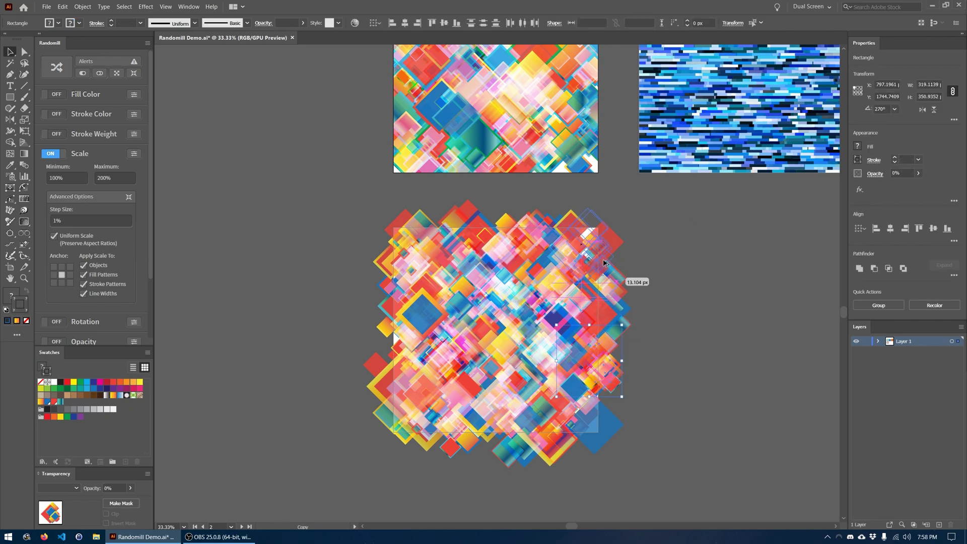
Copy an upper-right diamond down-left and move a lower-left square to the lower right
click(603, 280)
drag(587, 248, 410, 343)
click(674, 414)
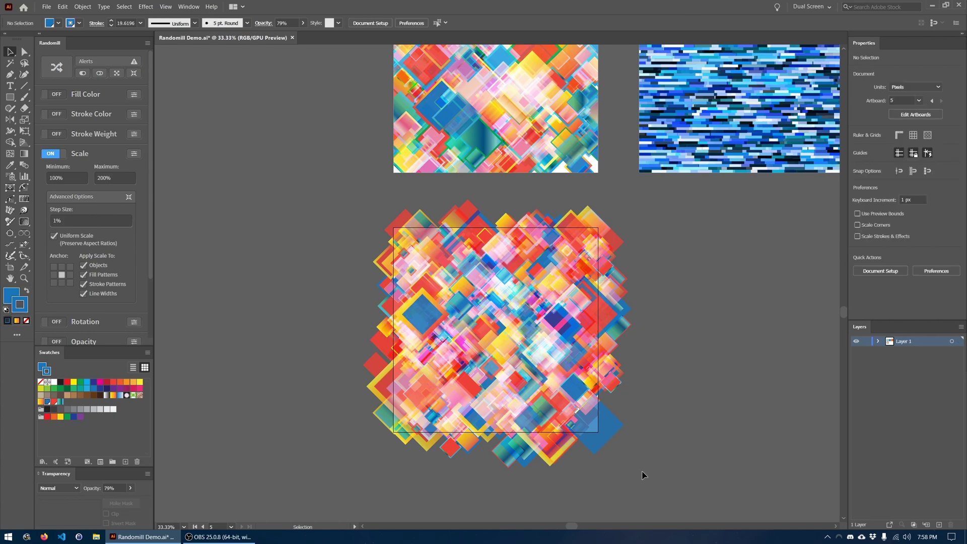
click(607, 438)
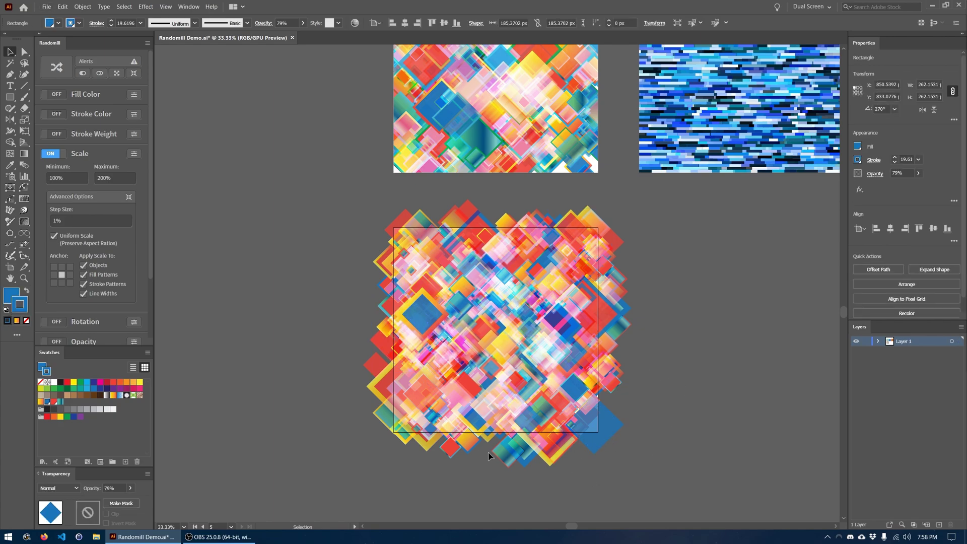
click(430, 468)
drag(422, 450, 612, 385)
click(710, 408)
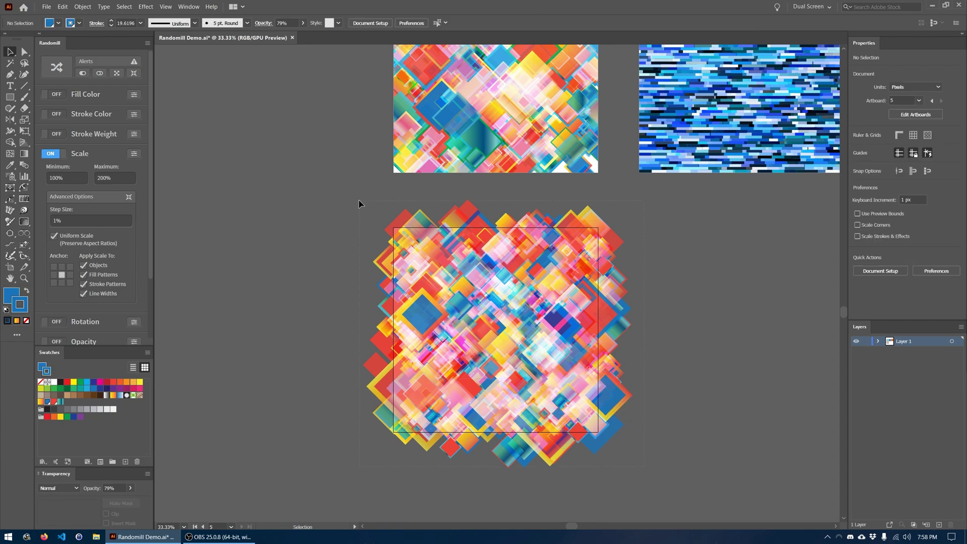
Scale the whole diamond artwork up to about 1400 px and switch off Randomill Scale
drag(361, 203, 644, 475)
click(705, 396)
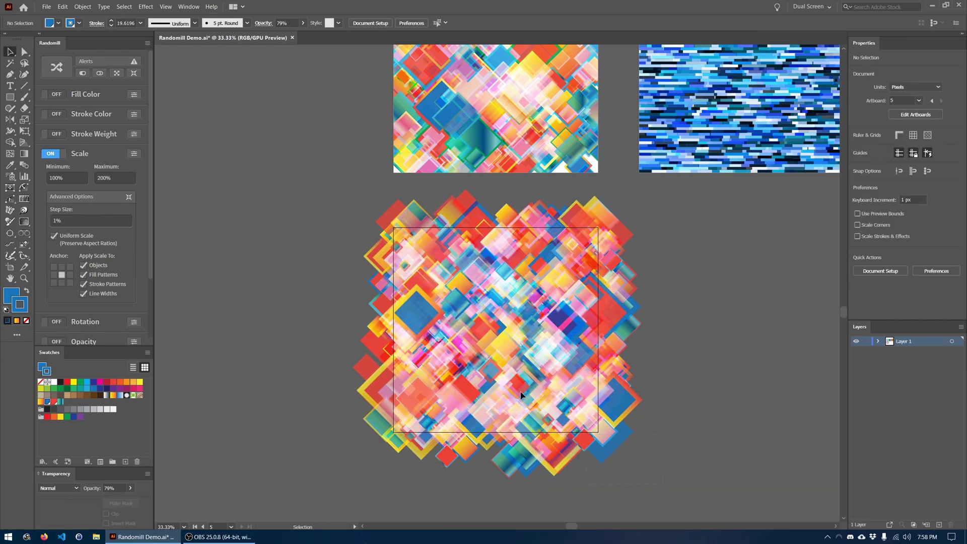
drag(329, 193, 367, 217)
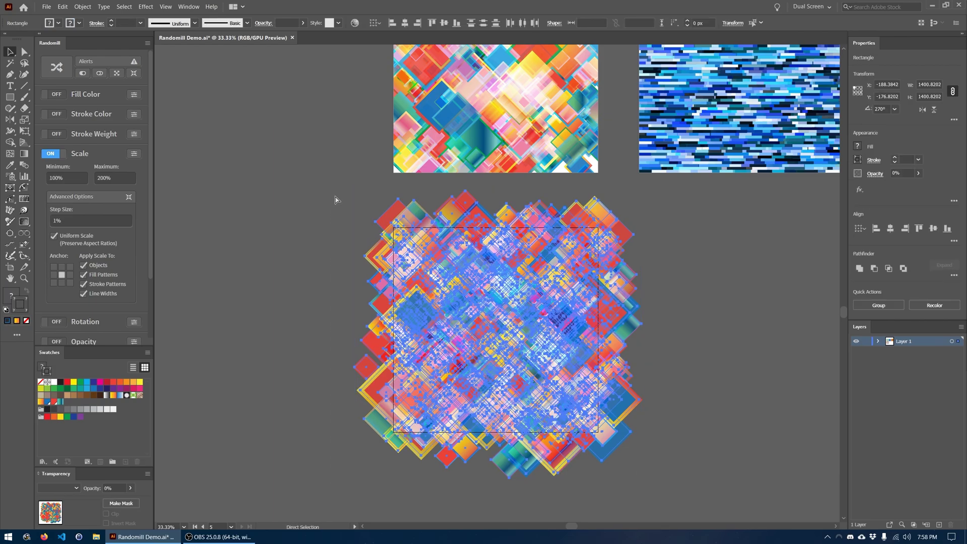
click(718, 254)
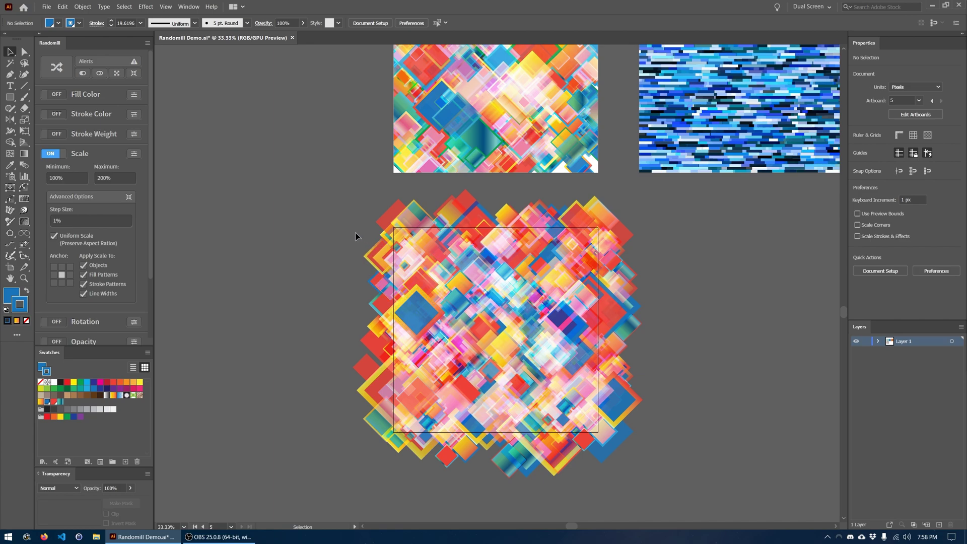
click(135, 154)
Draw a 1000 × 1000 px square centred on the artboard
key(m)
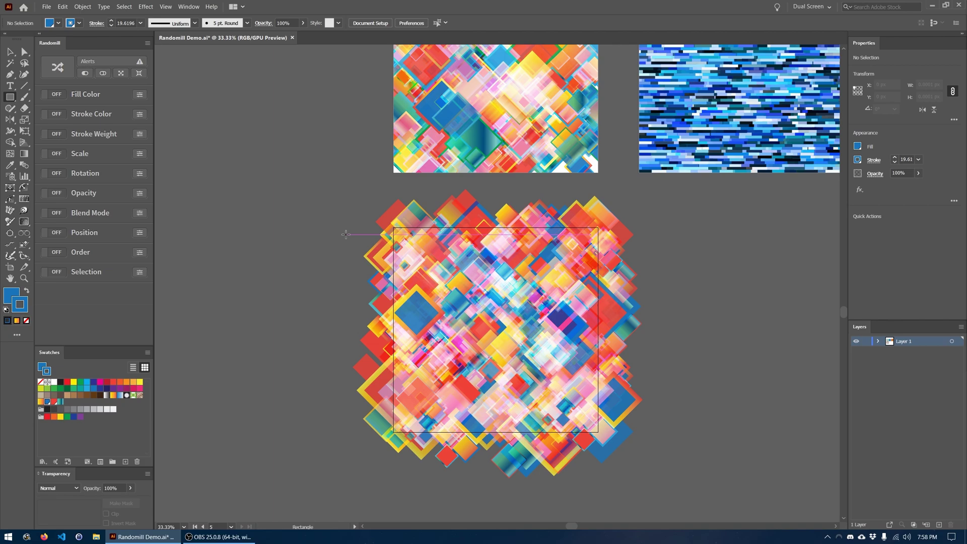
click(345, 235)
text(1)
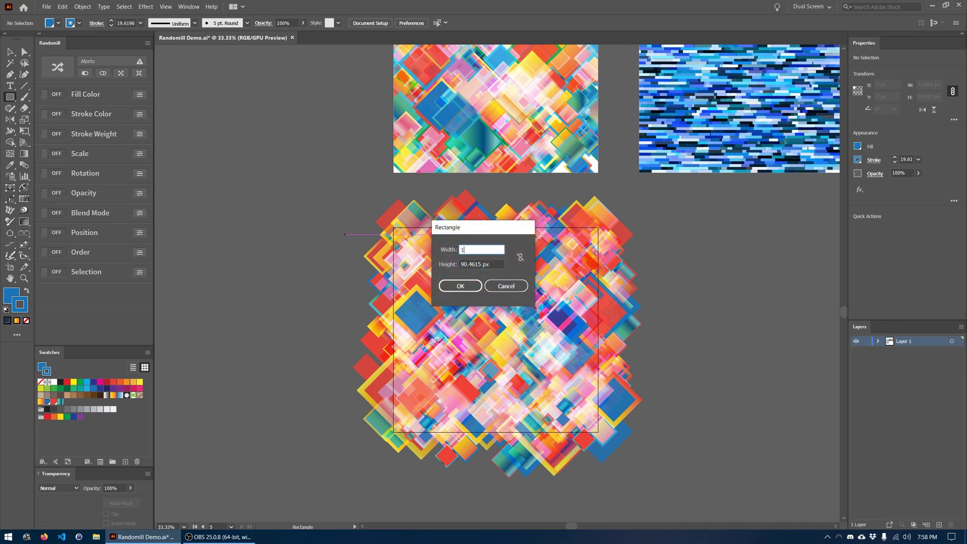
text(000)
key(Tab)
text(1000)
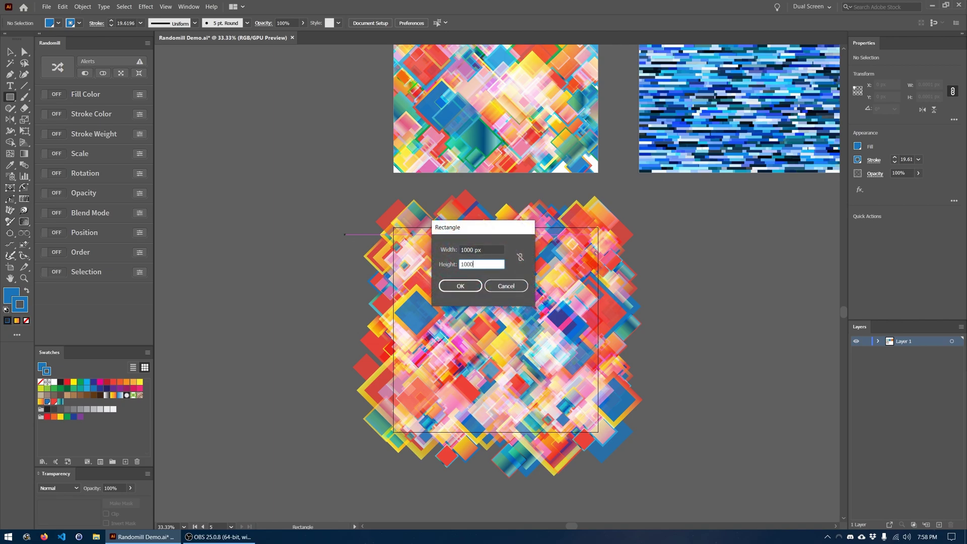
key(Return)
key(v)
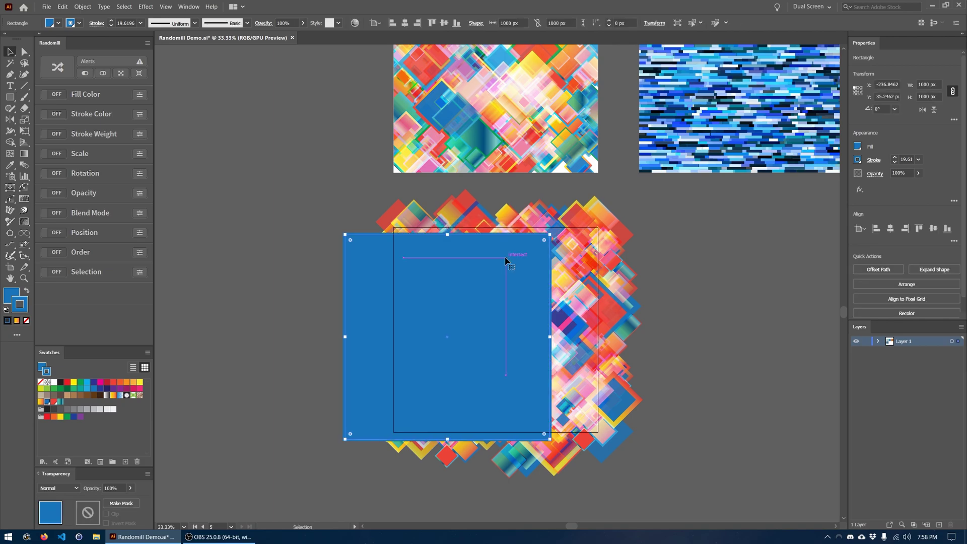
click(404, 23)
click(443, 22)
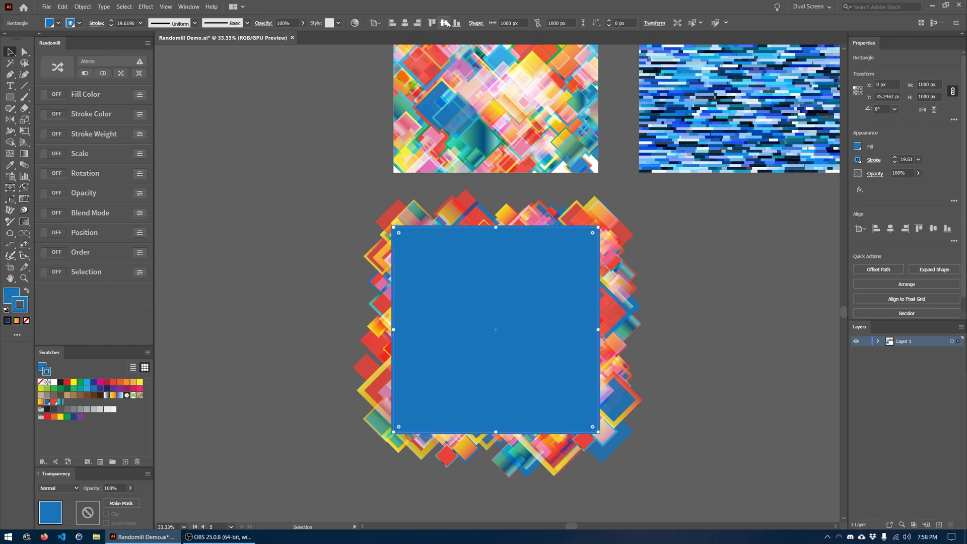
Make a clipping mask (Ctrl+7) from the square and the diamond artwork
shift+click(624, 238)
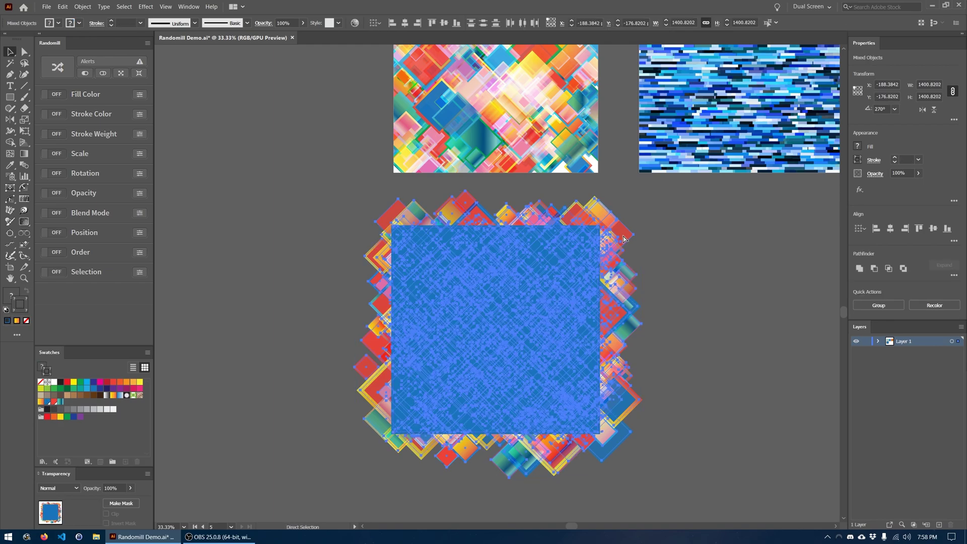
key(ctrl+7)
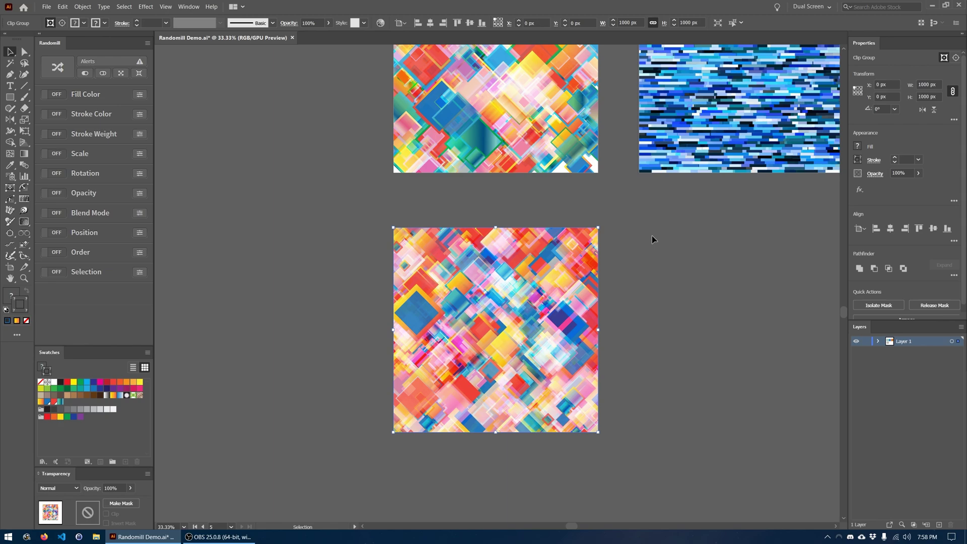
click(661, 238)
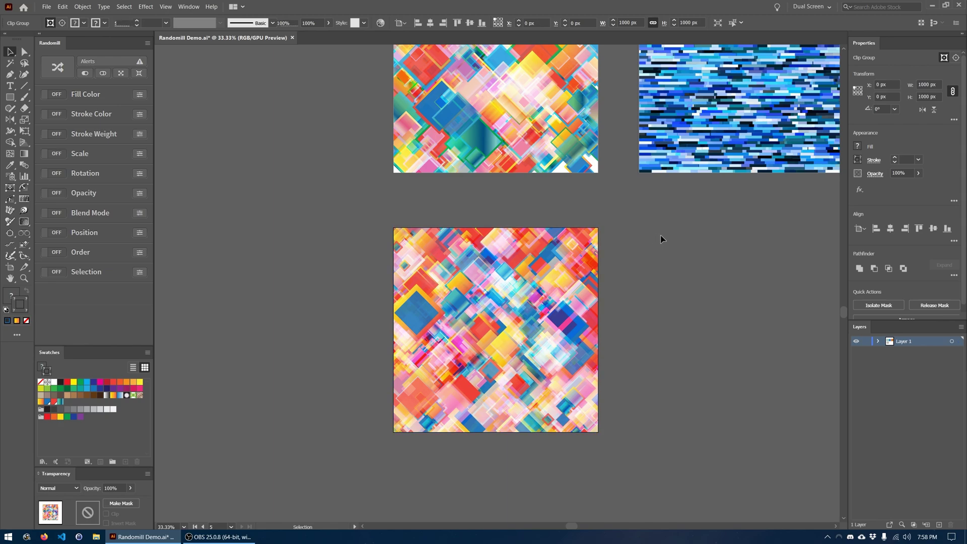
drag(671, 227, 667, 313)
scroll(557, 159, up, 1)
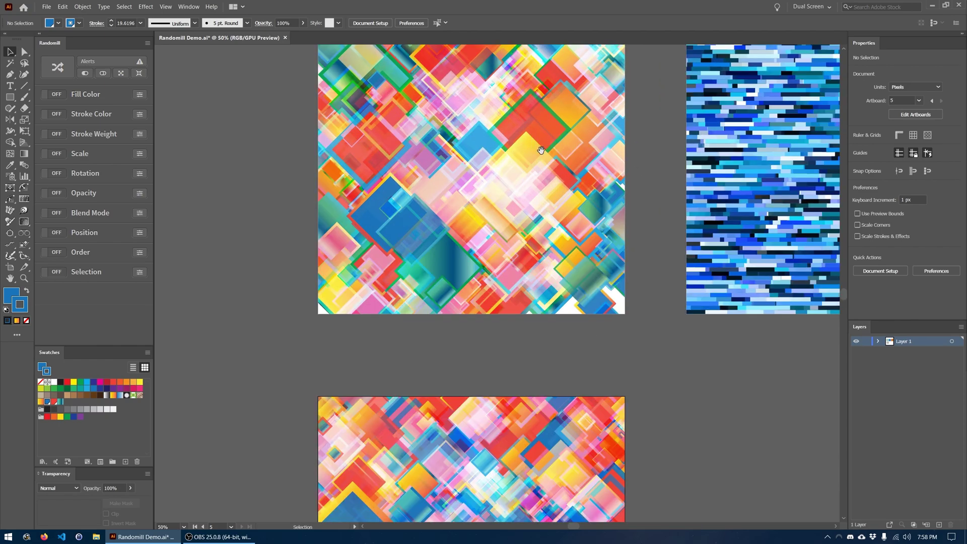
scroll(559, 171, up, 3)
scroll(564, 186, down, 8)
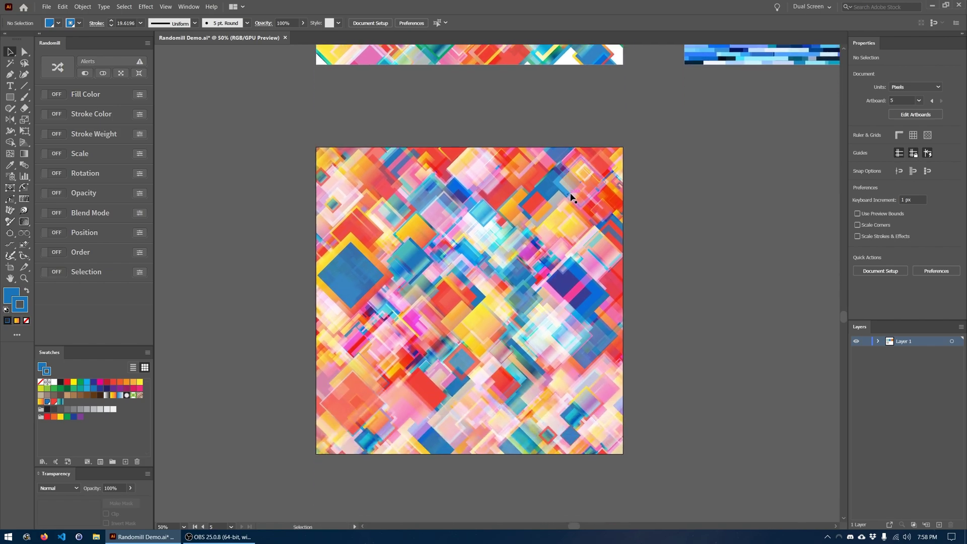
scroll(569, 194, down, 1)
drag(572, 192, 398, 356)
scroll(564, 352, down, 1)
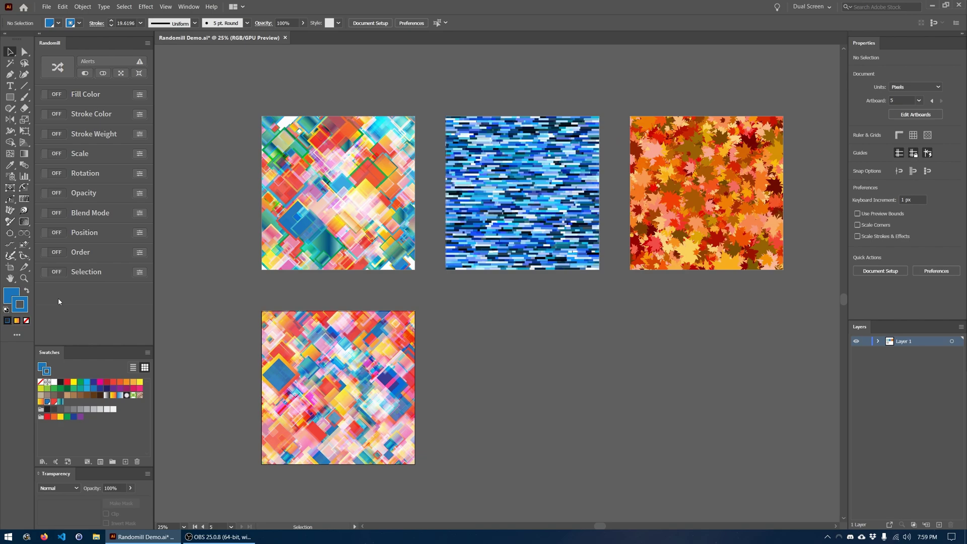
drag(235, 270, 240, 274)
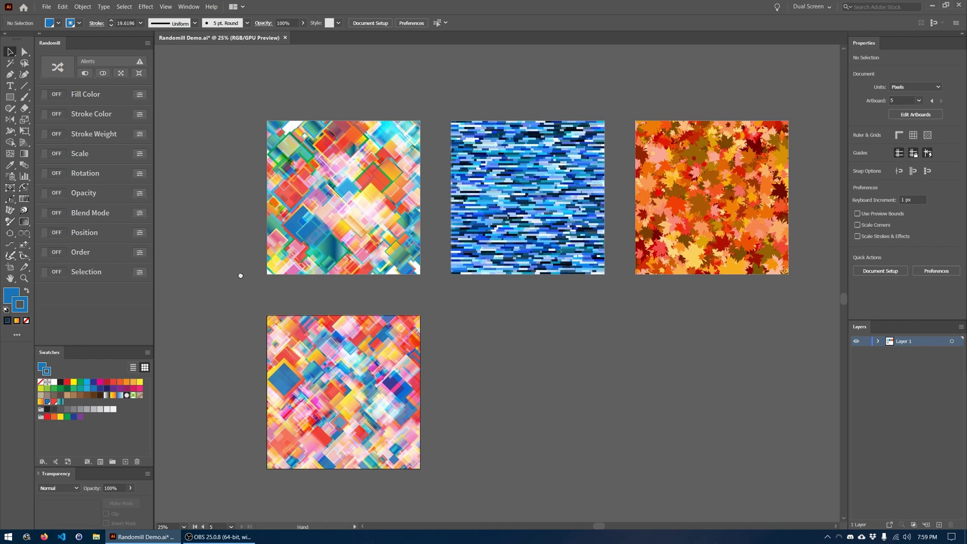
drag(462, 297, 388, 293)
scroll(533, 214, up, 1)
drag(533, 214, 520, 277)
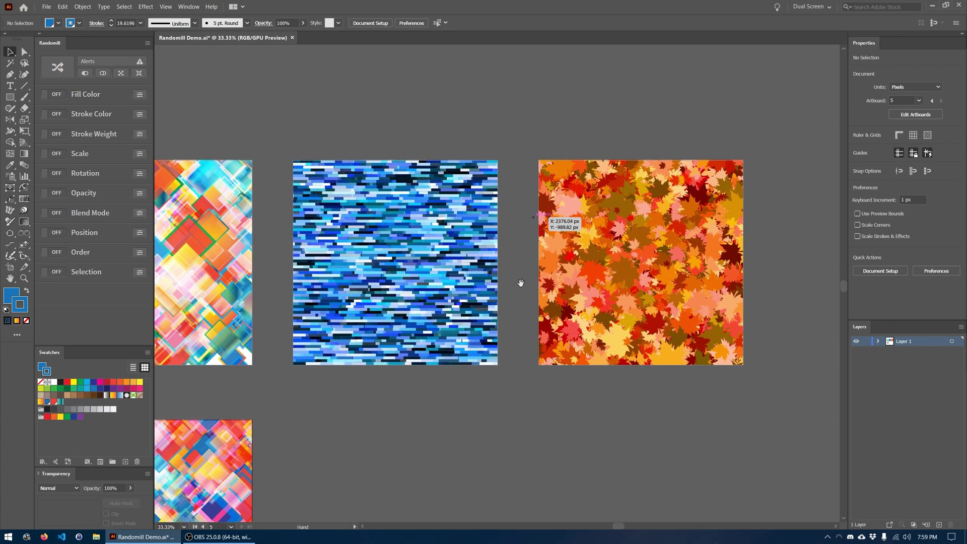
mouse_move(513, 319)
mouse_down()
mouse_move(520, 267)
mouse_move(500, 313)
mouse_move(517, 317)
mouse_move(503, 309)
mouse_up()
scroll(521, 278, down, 1)
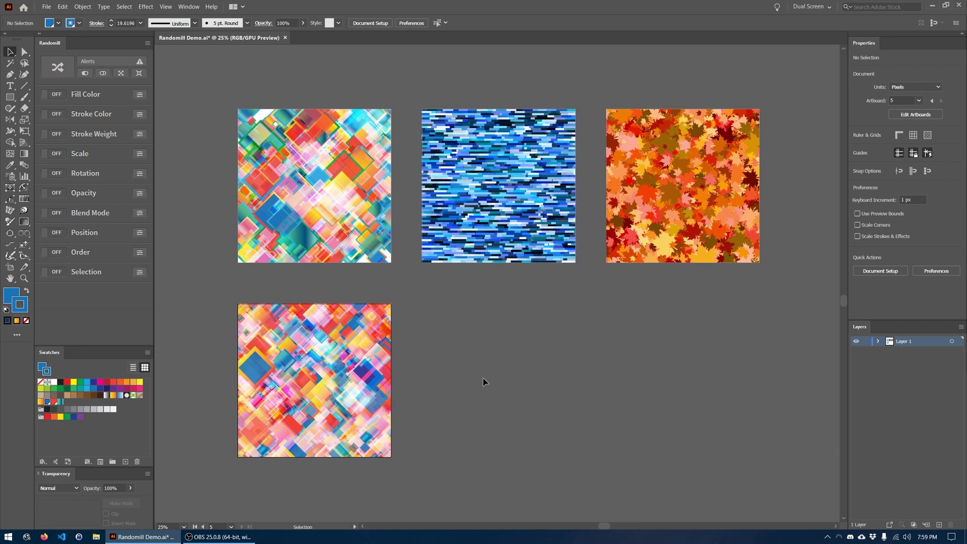